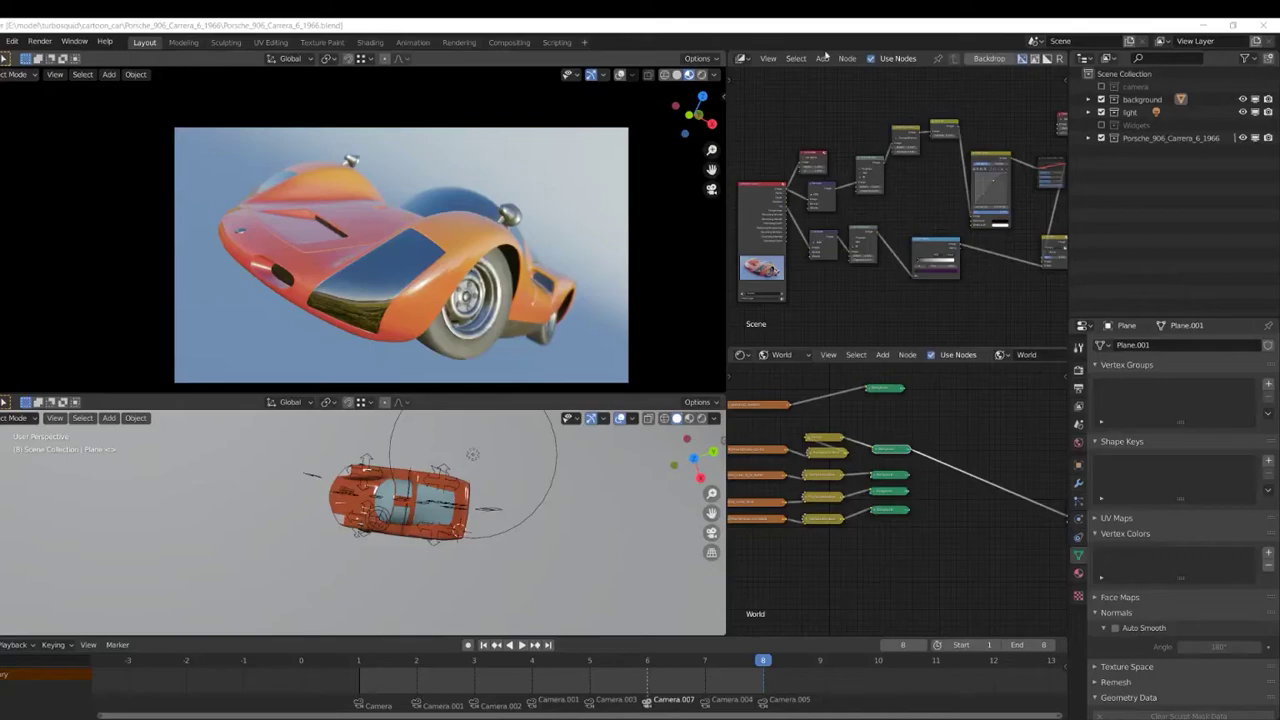
- In Rendered shading, wire each world Background node to World Output, keep the bottom one, then revert to Material Preview
{"action": "left_click", "coordinate": [700, 77]}
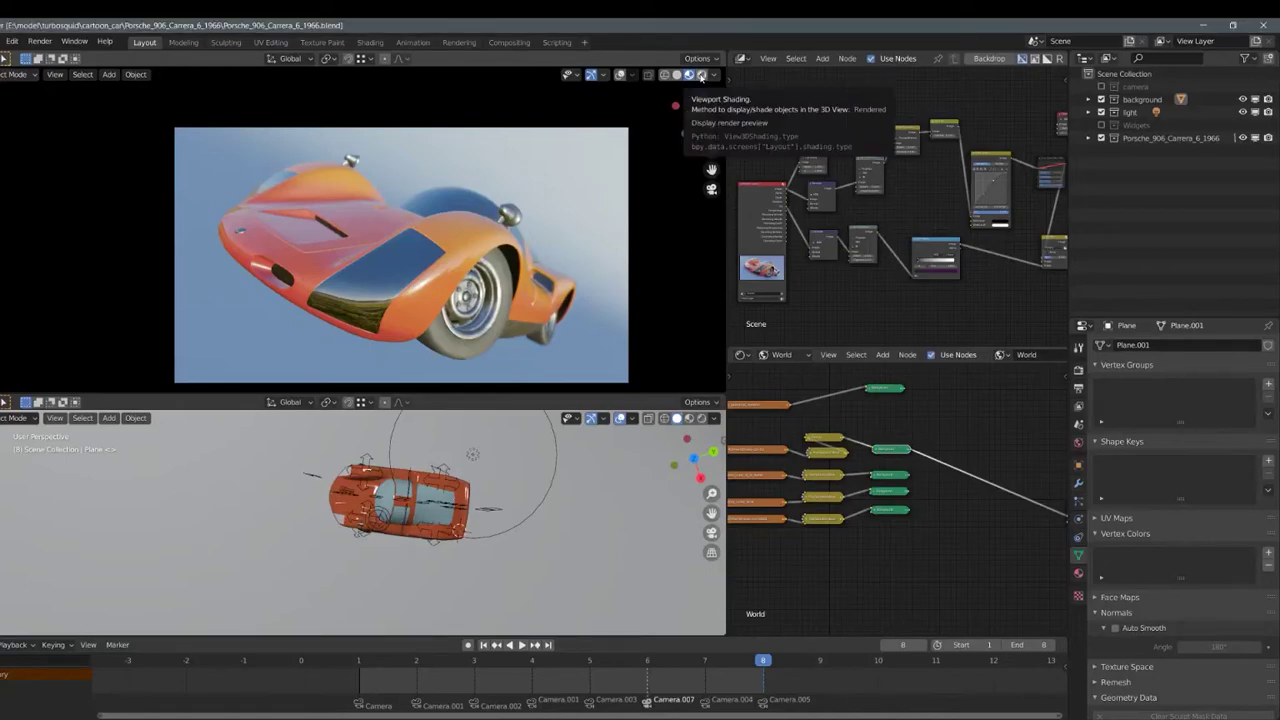
{"action": "left_click", "coordinate": [702, 75]}
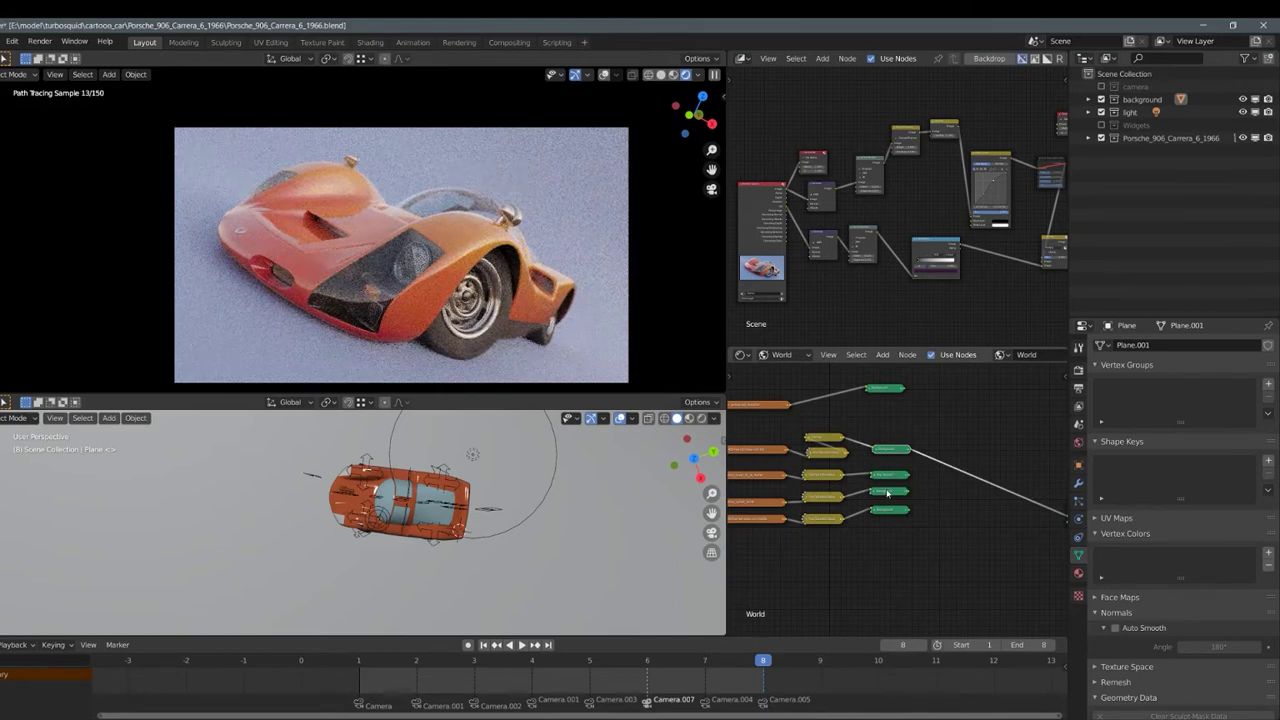
{"action": "left_click", "coordinate": [887, 492], "text": "ctrl+shift"}
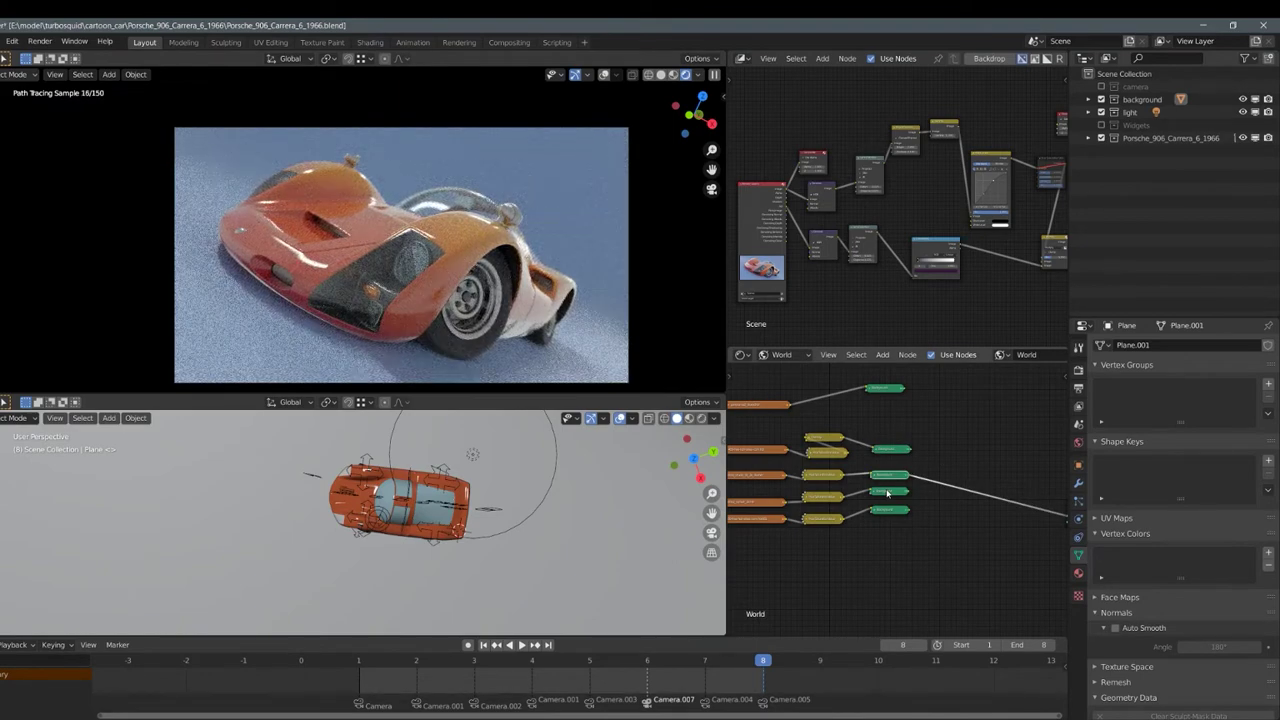
{"action": "left_click", "coordinate": [887, 510], "text": "ctrl+shift"}
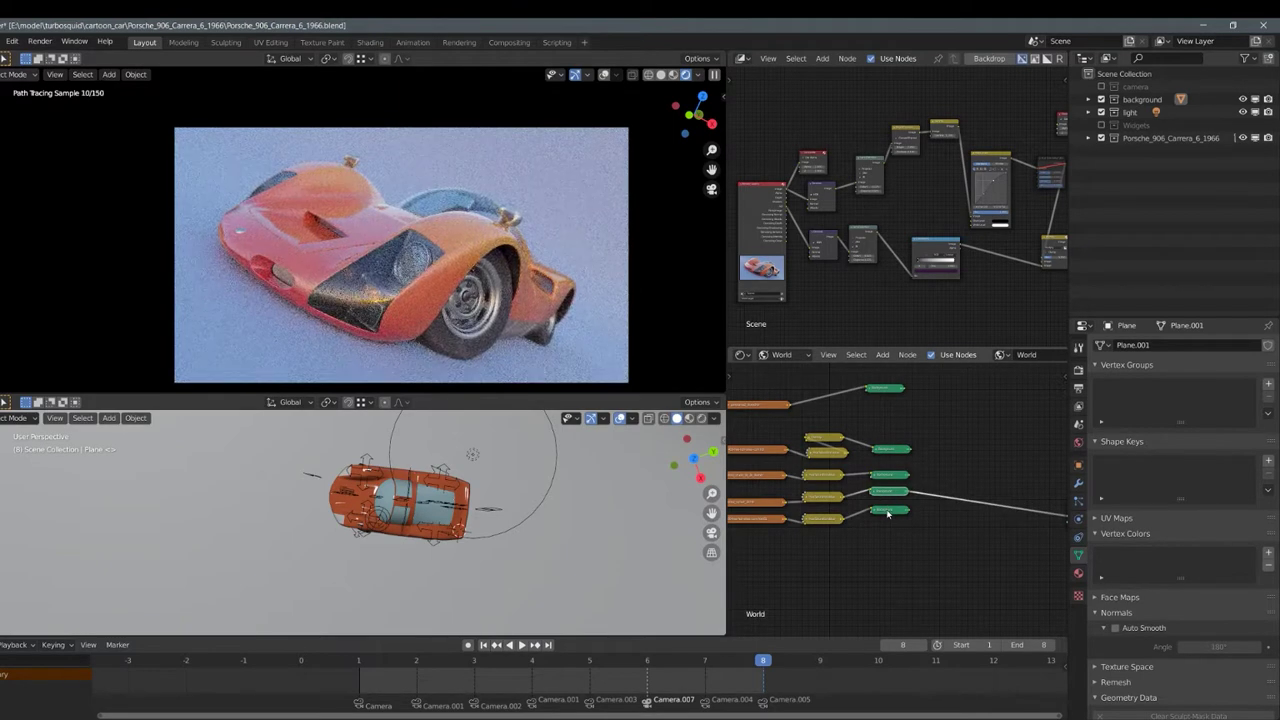
{"action": "left_click", "coordinate": [887, 512], "text": "ctrl+shift"}
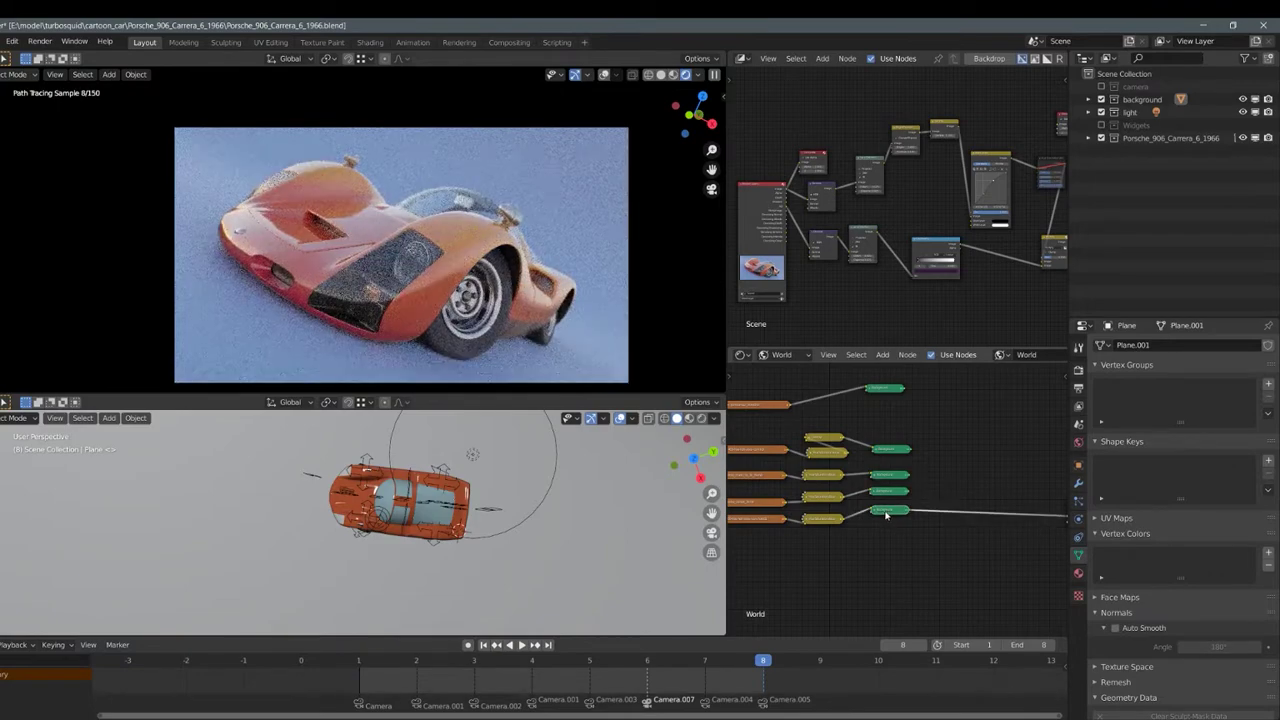
{"action": "left_click", "coordinate": [673, 76]}
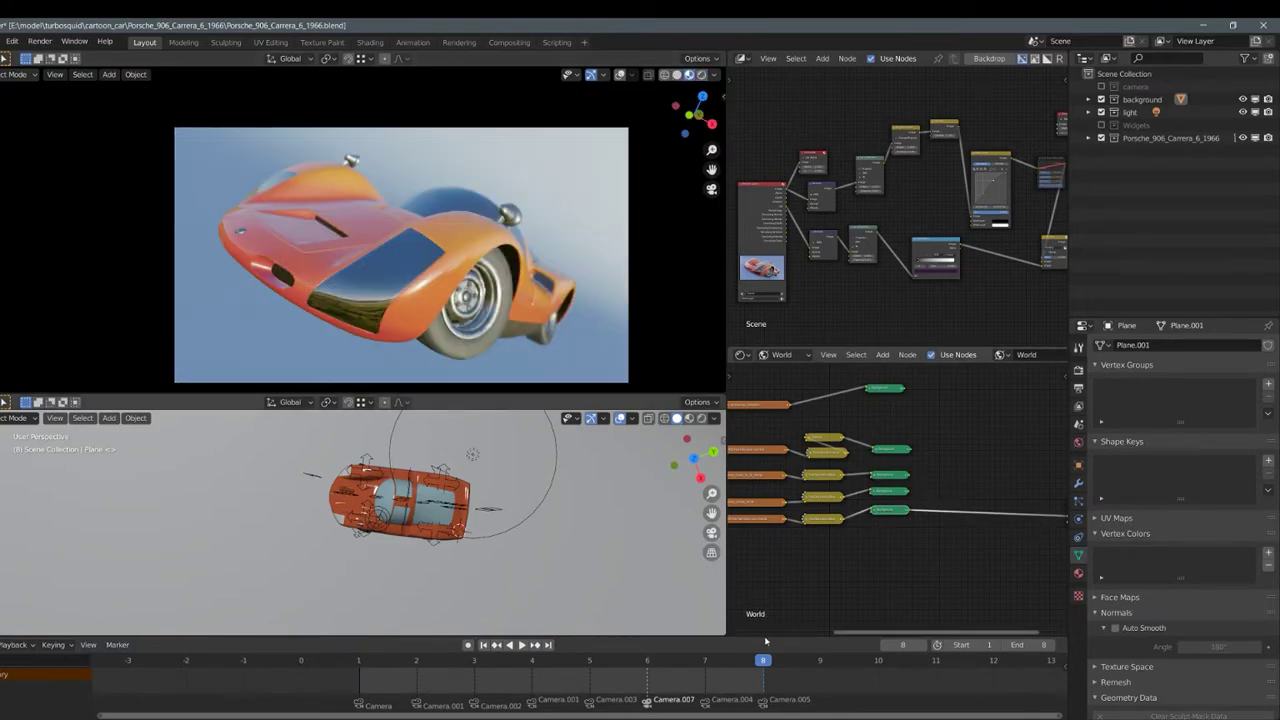
- Step the playhead back from frame 7 to frame 1, stop playback, and select the car's armature
{"action": "left_click", "coordinate": [719, 667]}
{"action": "left_click", "coordinate": [670, 665]}
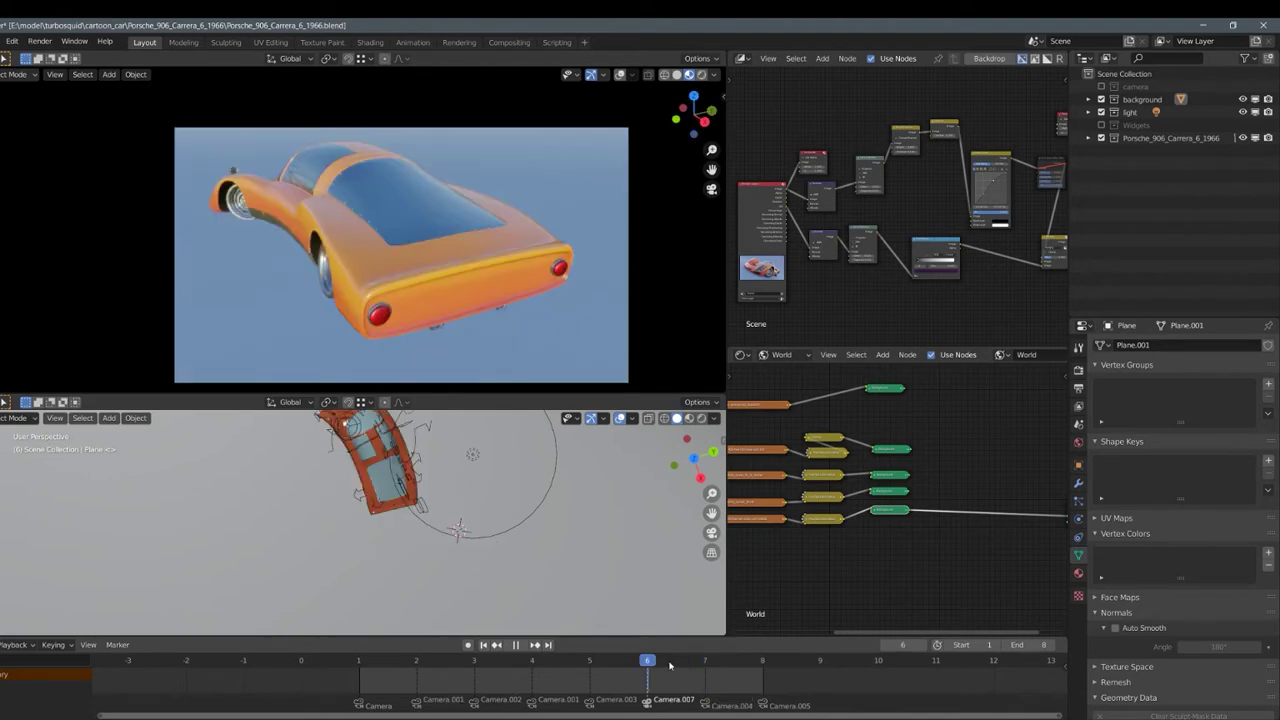
{"action": "left_click", "coordinate": [601, 665]}
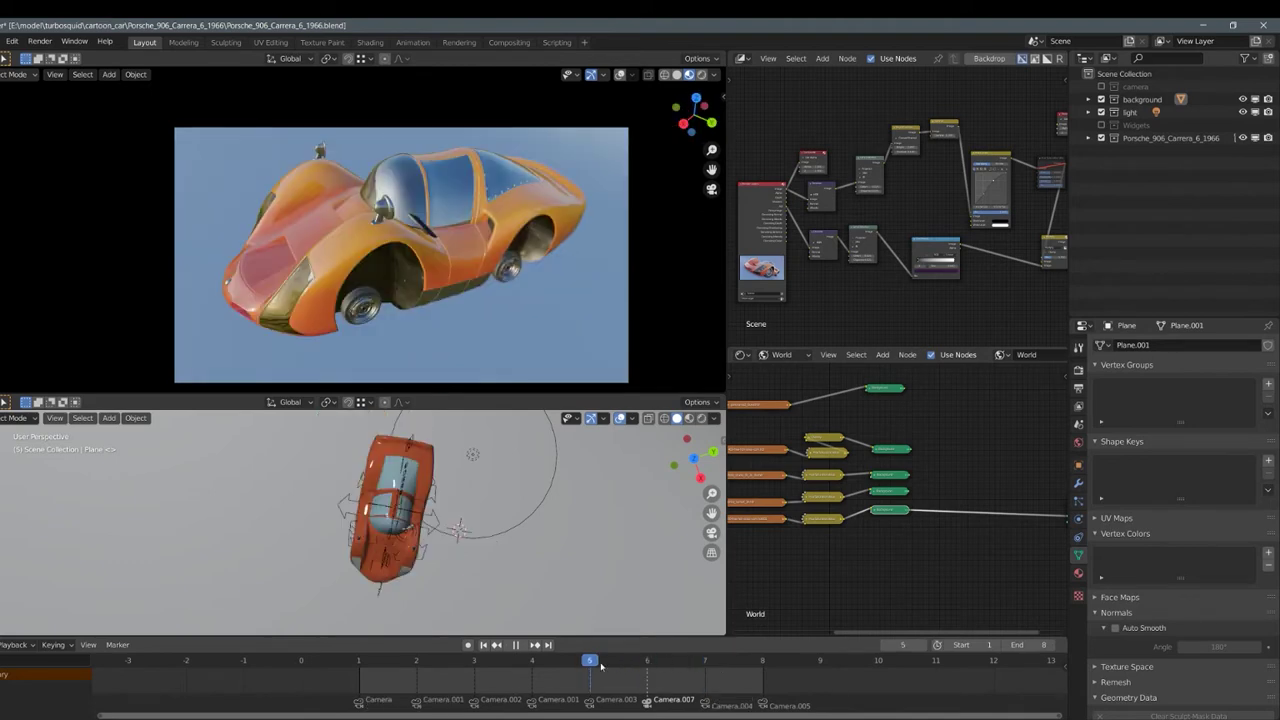
{"action": "left_click", "coordinate": [549, 666]}
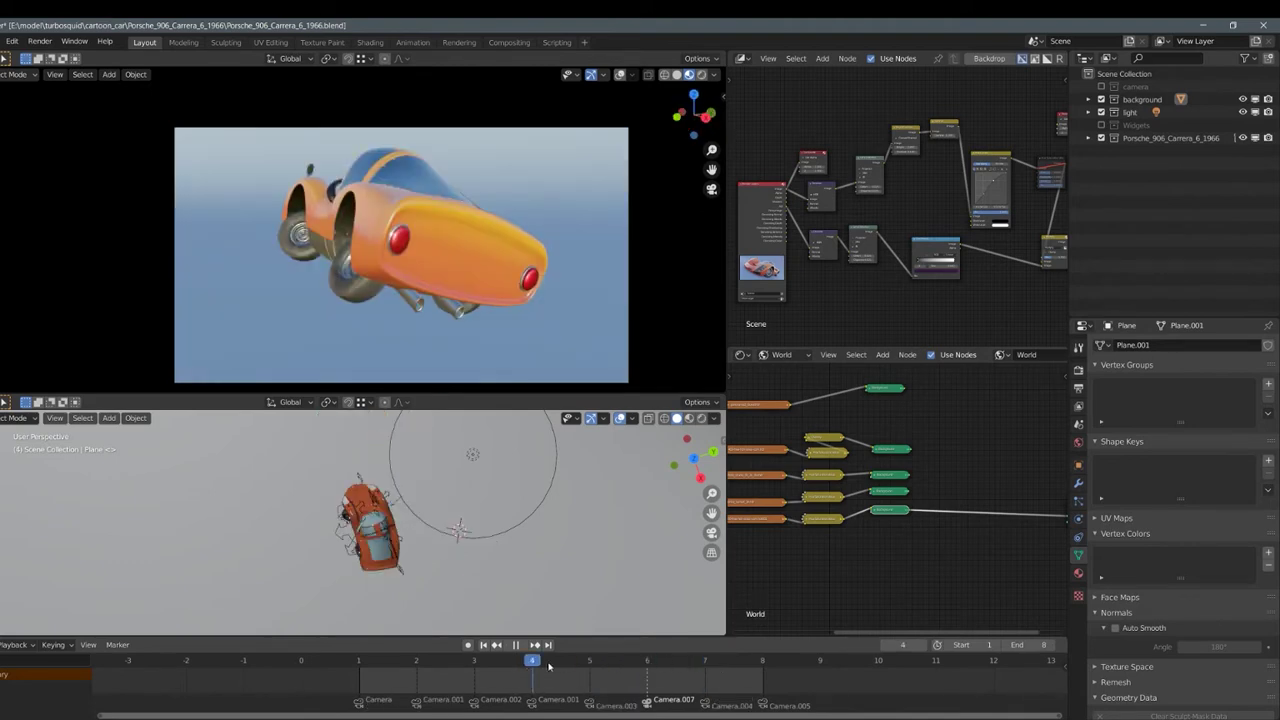
{"action": "left_click", "coordinate": [503, 665]}
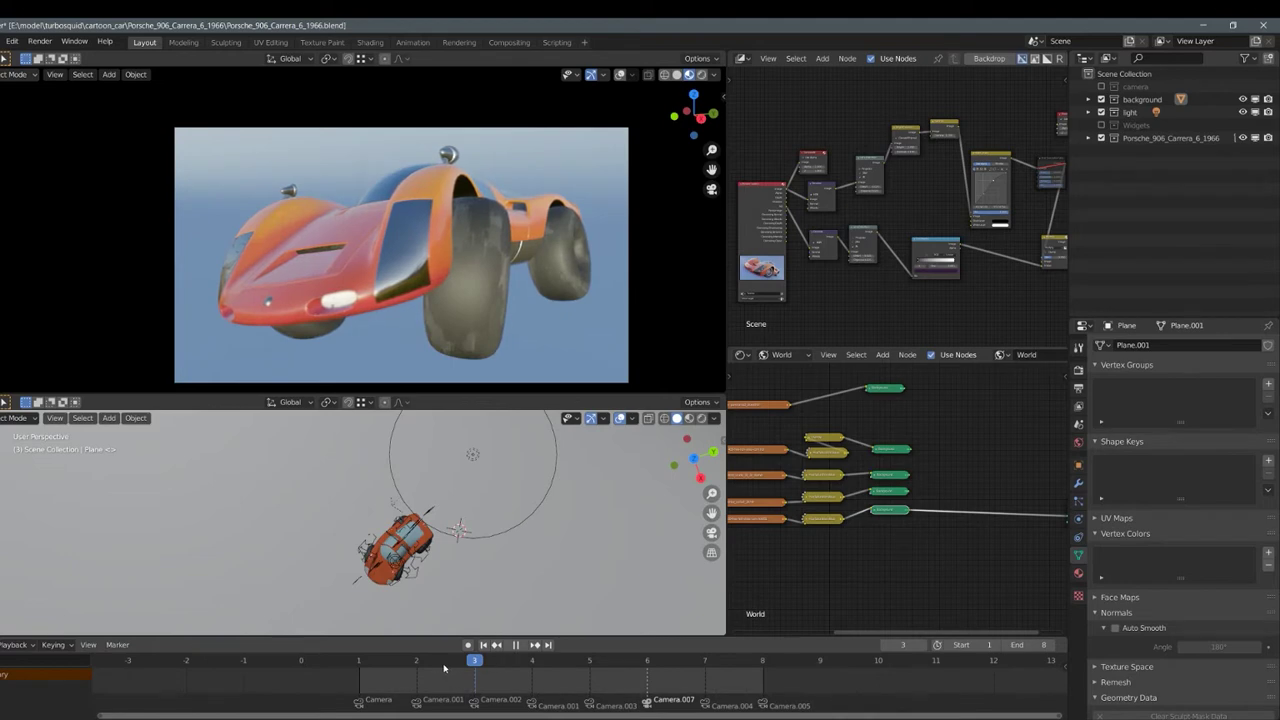
{"action": "left_click", "coordinate": [437, 667]}
{"action": "left_click", "coordinate": [377, 668]}
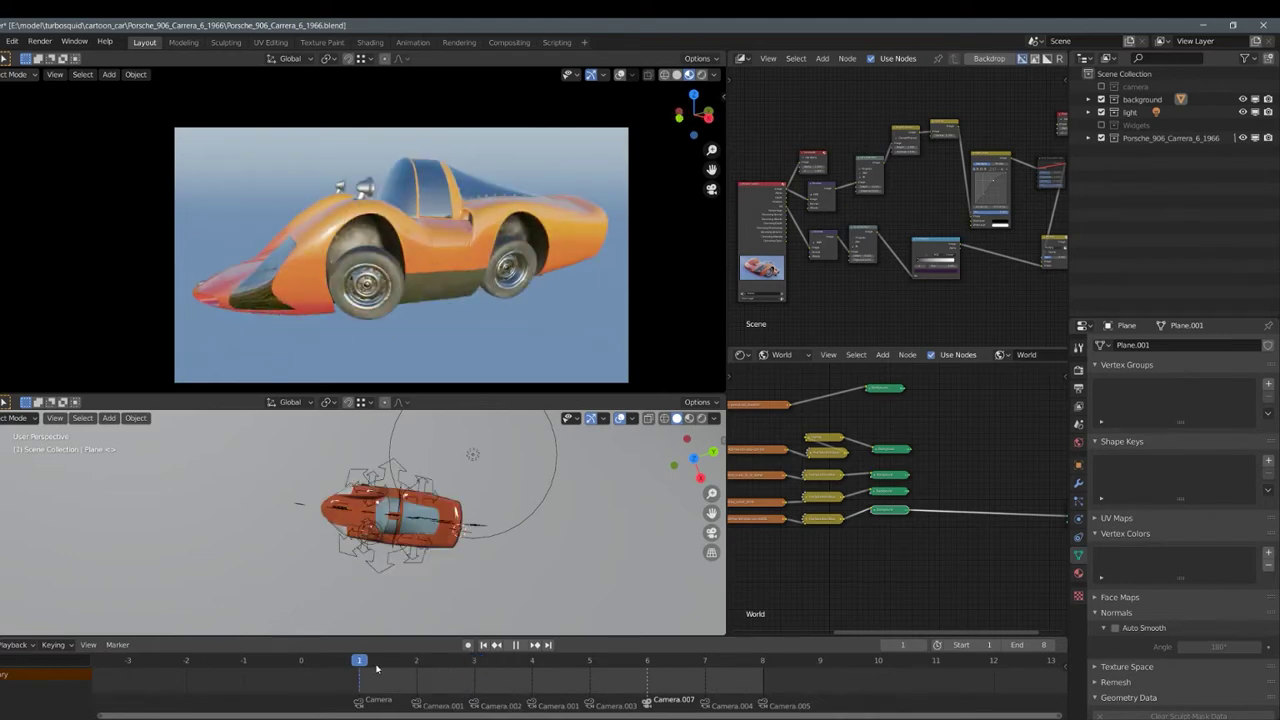
{"action": "key", "text": "space"}
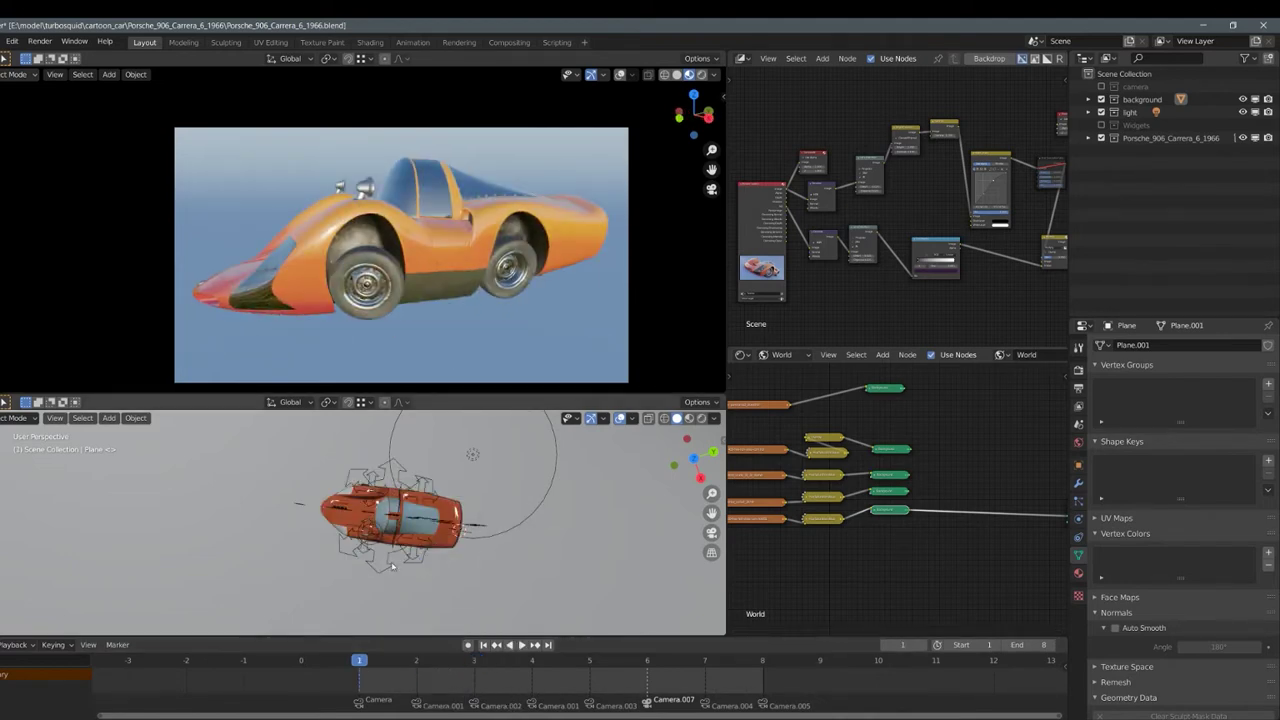
{"action": "left_click", "coordinate": [391, 566]}
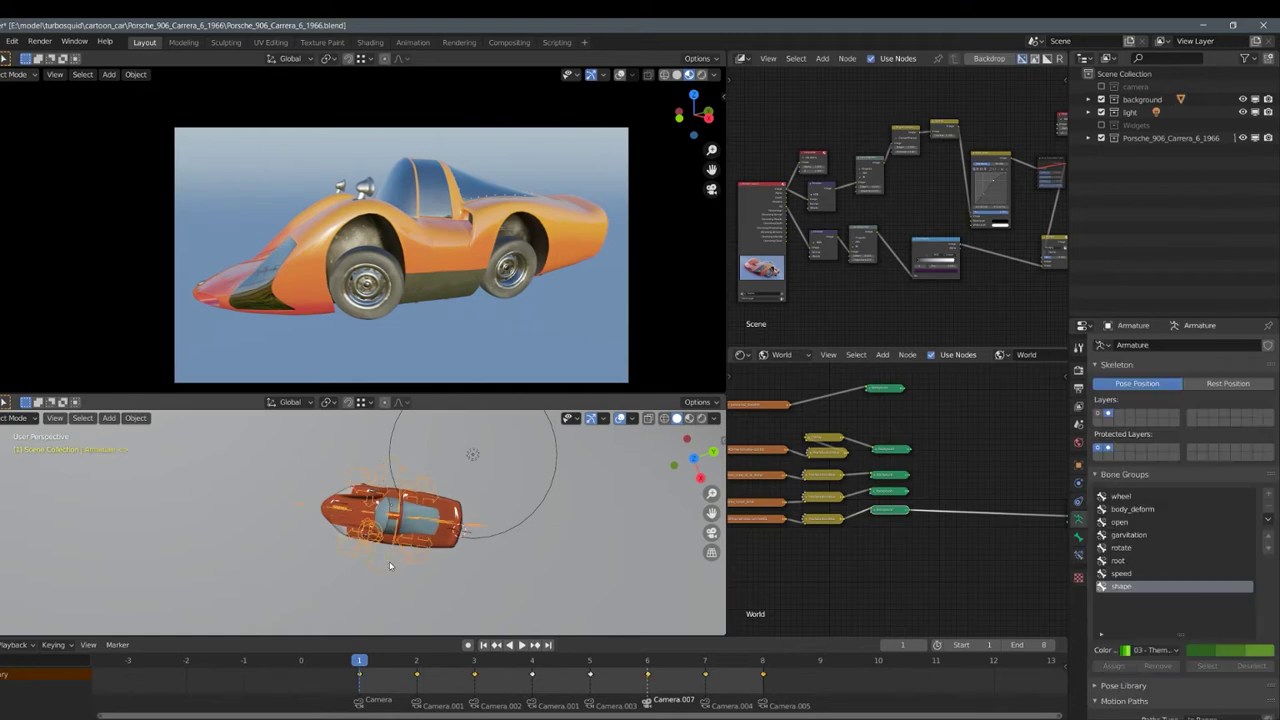
- Delete the rig's keyframes and clear the car's pose transforms back to rest
{"action": "key", "text": "x"}
{"action": "left_click", "coordinate": [290, 664]}
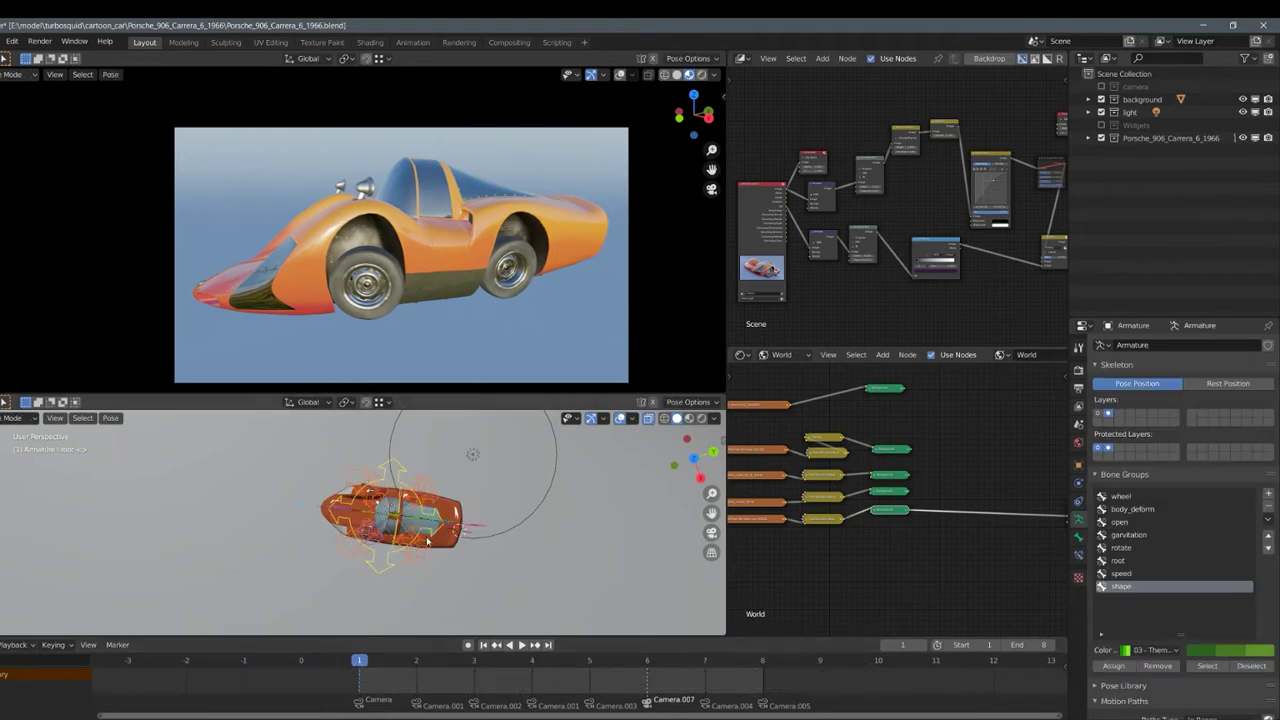
{"action": "key", "text": "alt+r"}
{"action": "key", "text": "ctrl+Tab"}
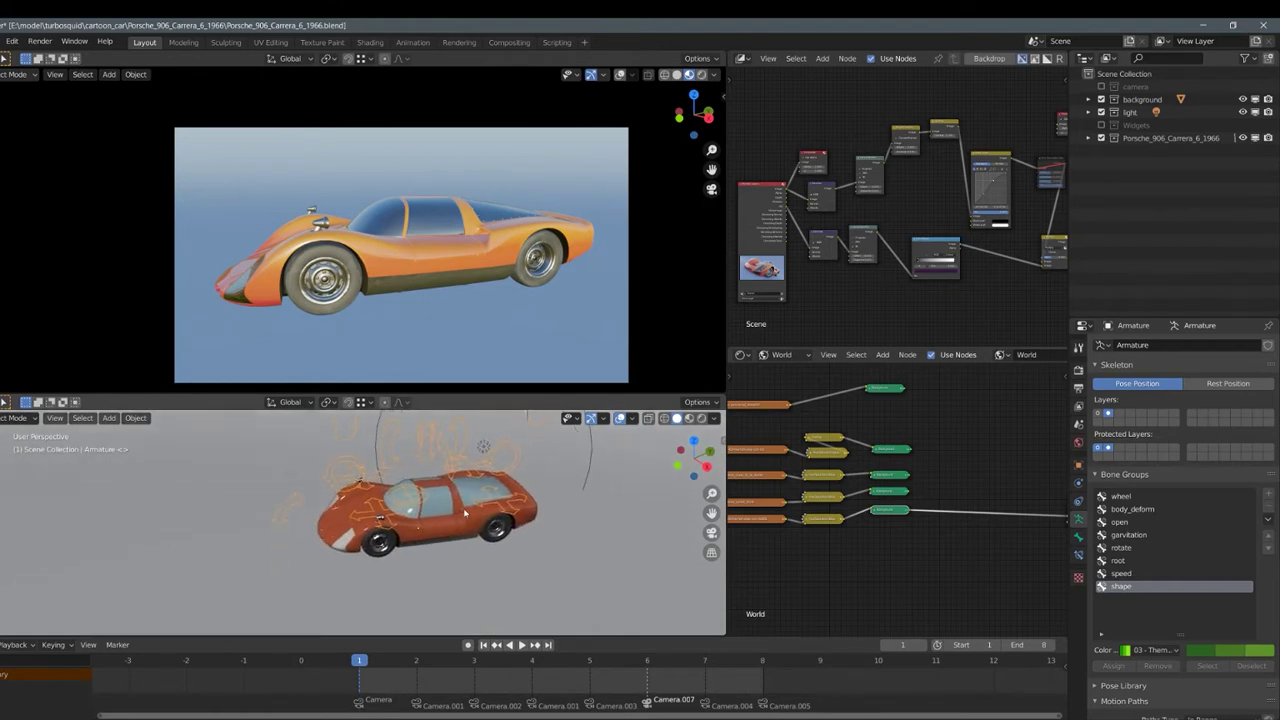
- Maximize the 3D view and try moving the body control along Z, then cancel
{"action": "key", "text": "ctrl+space"}
{"action": "middle_click_drag", "start_coordinate": [463, 513], "coordinate": [673, 395]}
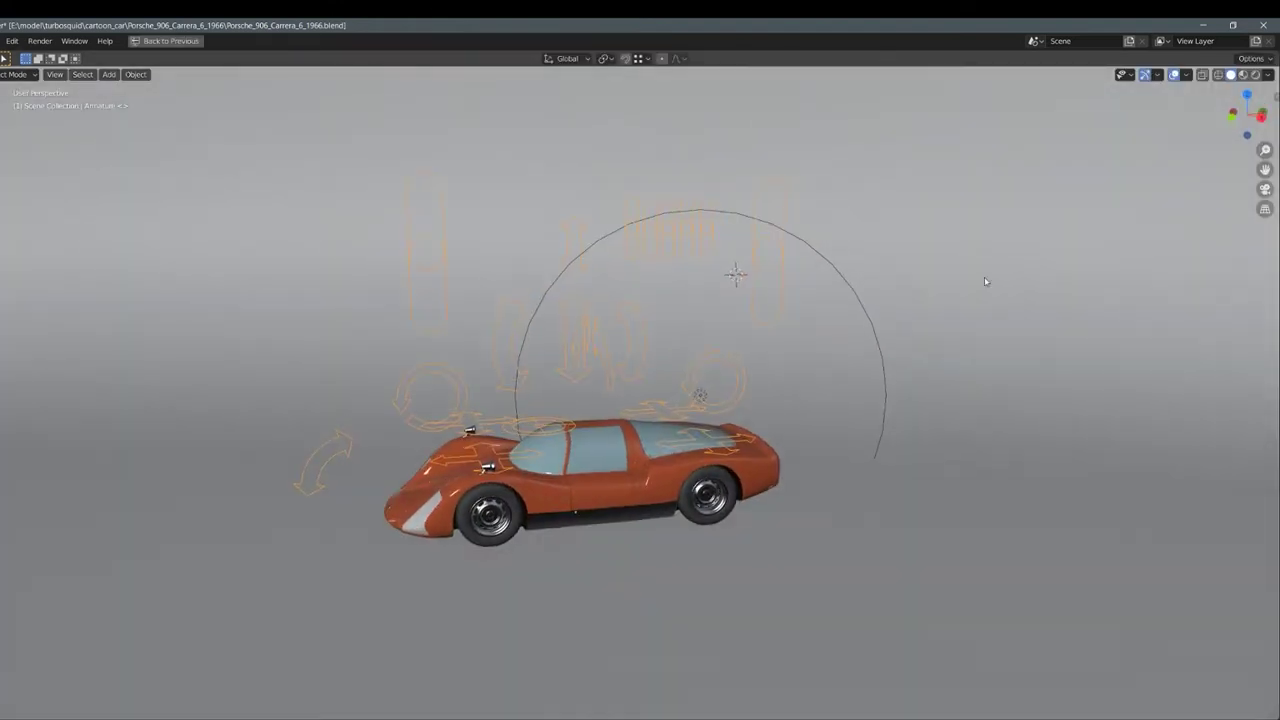
{"action": "middle_click_drag", "start_coordinate": [985, 281], "coordinate": [801, 365]}
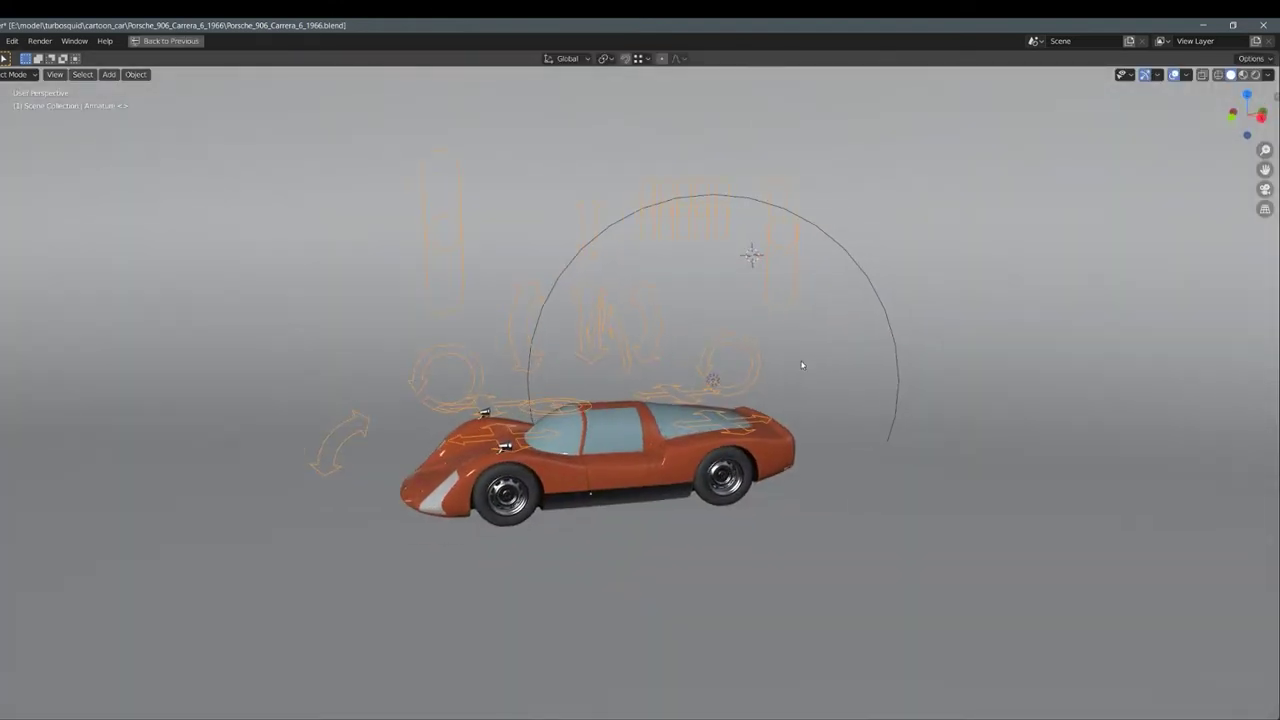
{"action": "middle_click_drag", "start_coordinate": [586, 350], "coordinate": [580, 336]}
{"action": "scroll", "coordinate": [580, 336], "scroll_direction": "up", "scroll_amount": 5}
{"action": "left_click", "coordinate": [592, 349]}
{"action": "key", "text": "g"}
{"action": "key", "text": "z"}
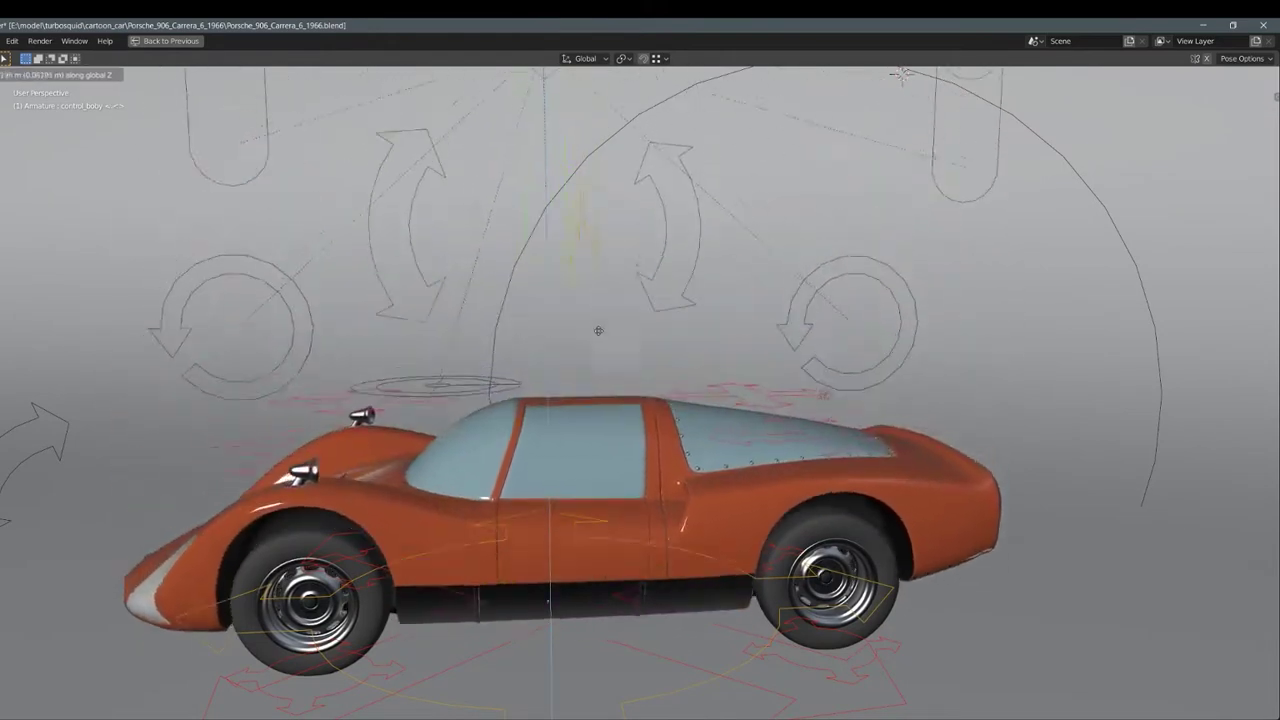
{"action": "right_click", "coordinate": [598, 330]}
- Drag the empty_2 control along Z to squash the car, then cancel to restore its shape
{"action": "scroll", "coordinate": [598, 330], "scroll_direction": "down", "scroll_amount": 5}
{"action": "scroll", "coordinate": [620, 280], "scroll_direction": "up", "scroll_amount": 5}
{"action": "middle_click_drag", "start_coordinate": [620, 300], "coordinate": [626, 264]}
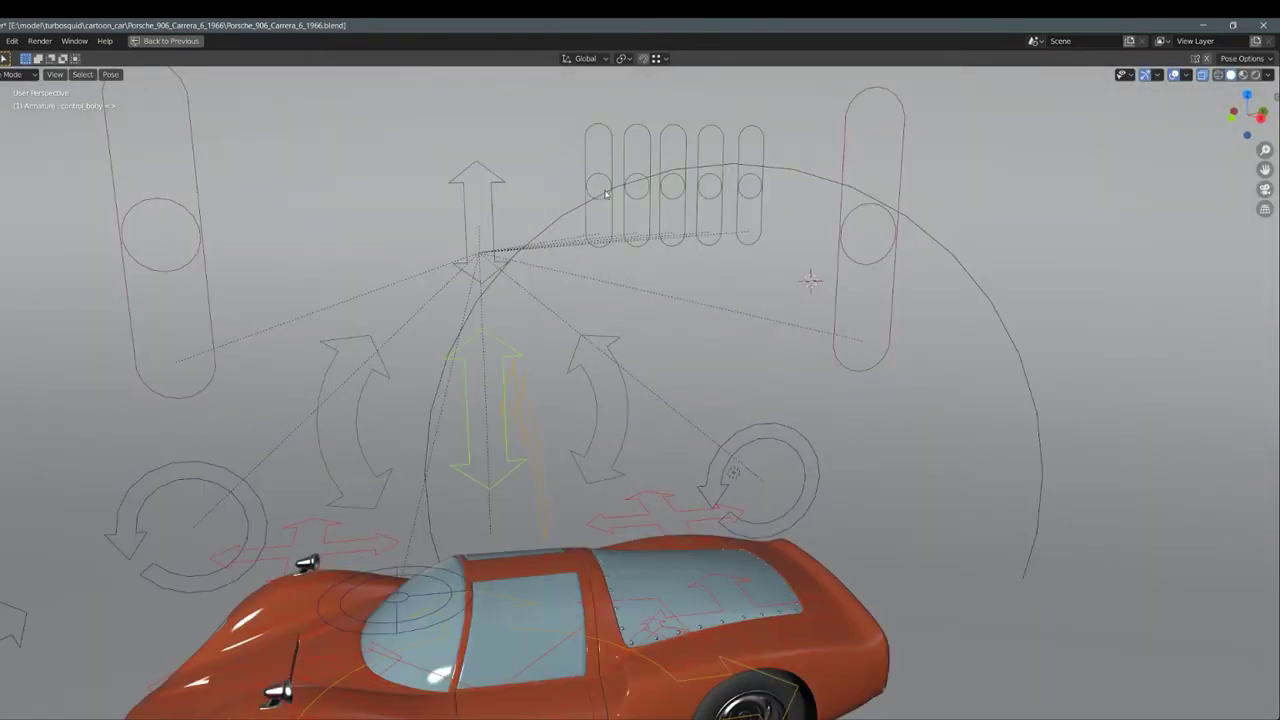
{"action": "scroll", "coordinate": [605, 193], "scroll_direction": "down", "scroll_amount": 5}
{"action": "left_click", "coordinate": [609, 349]}
{"action": "key", "text": "g"}
{"action": "key", "text": "z"}
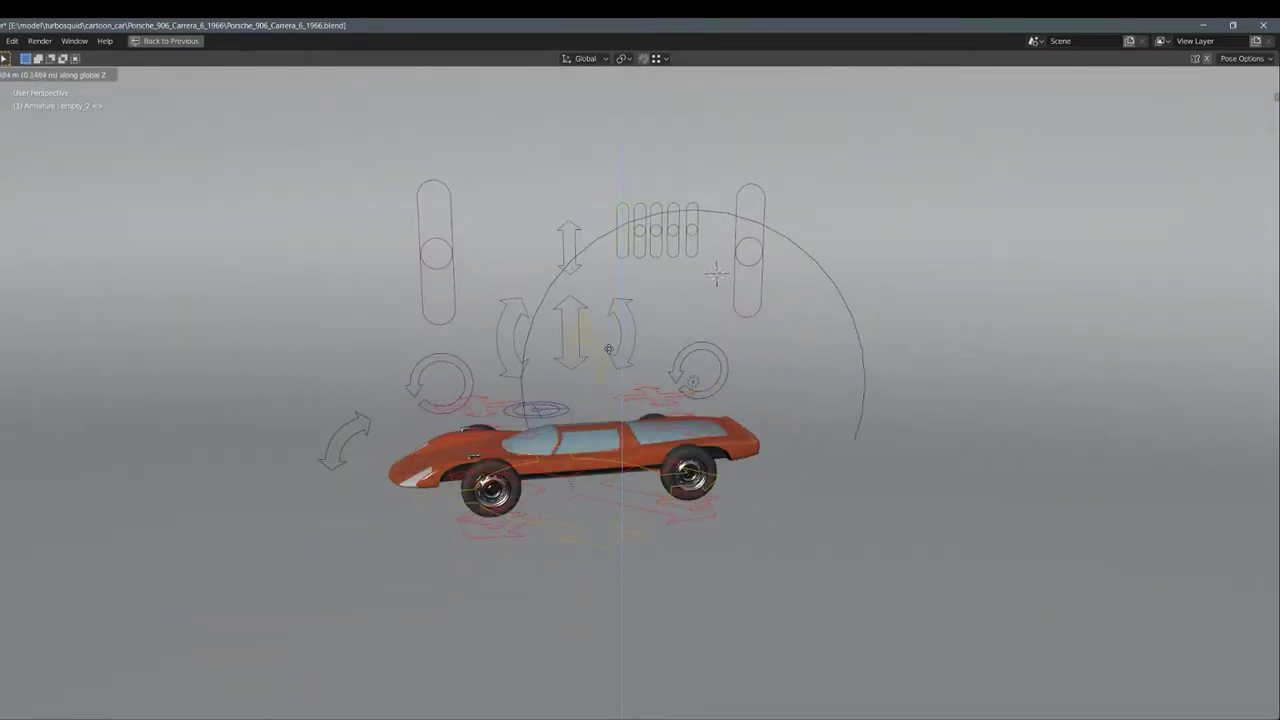
{"action": "right_click", "coordinate": [608, 349]}
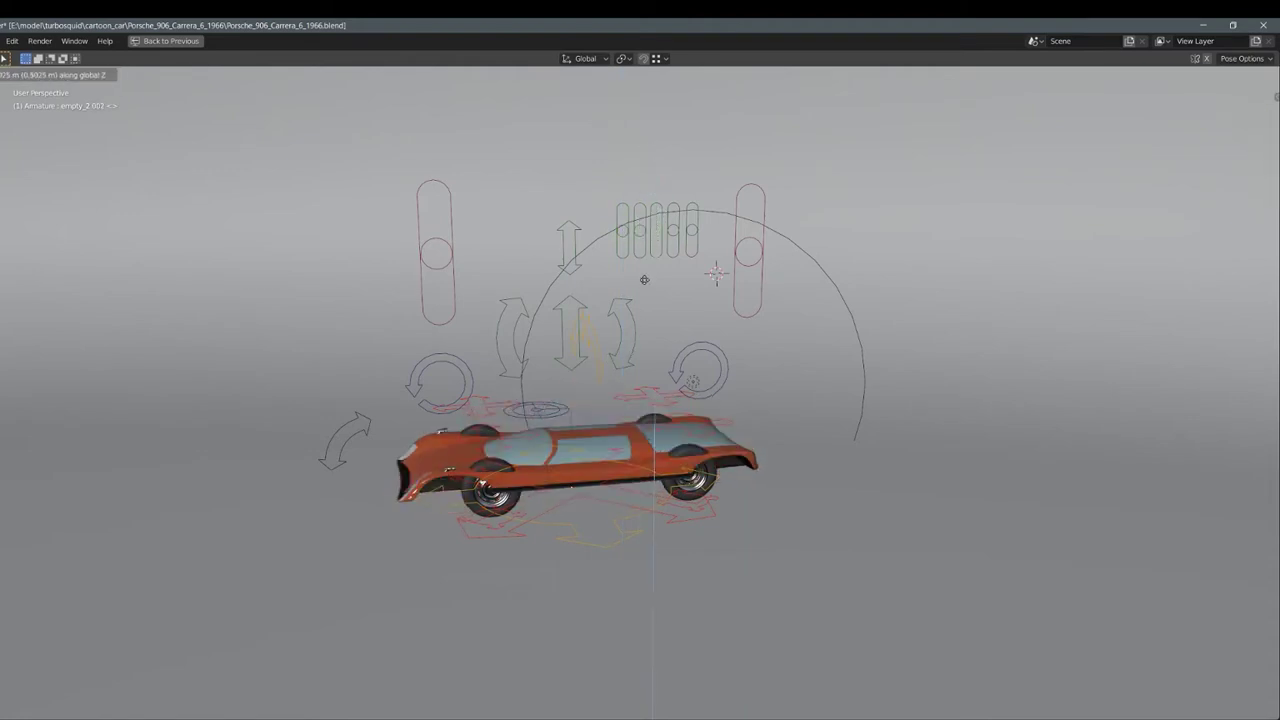
{"action": "left_click", "coordinate": [671, 231]}
{"action": "key", "text": "g"}
{"action": "key", "text": "z"}
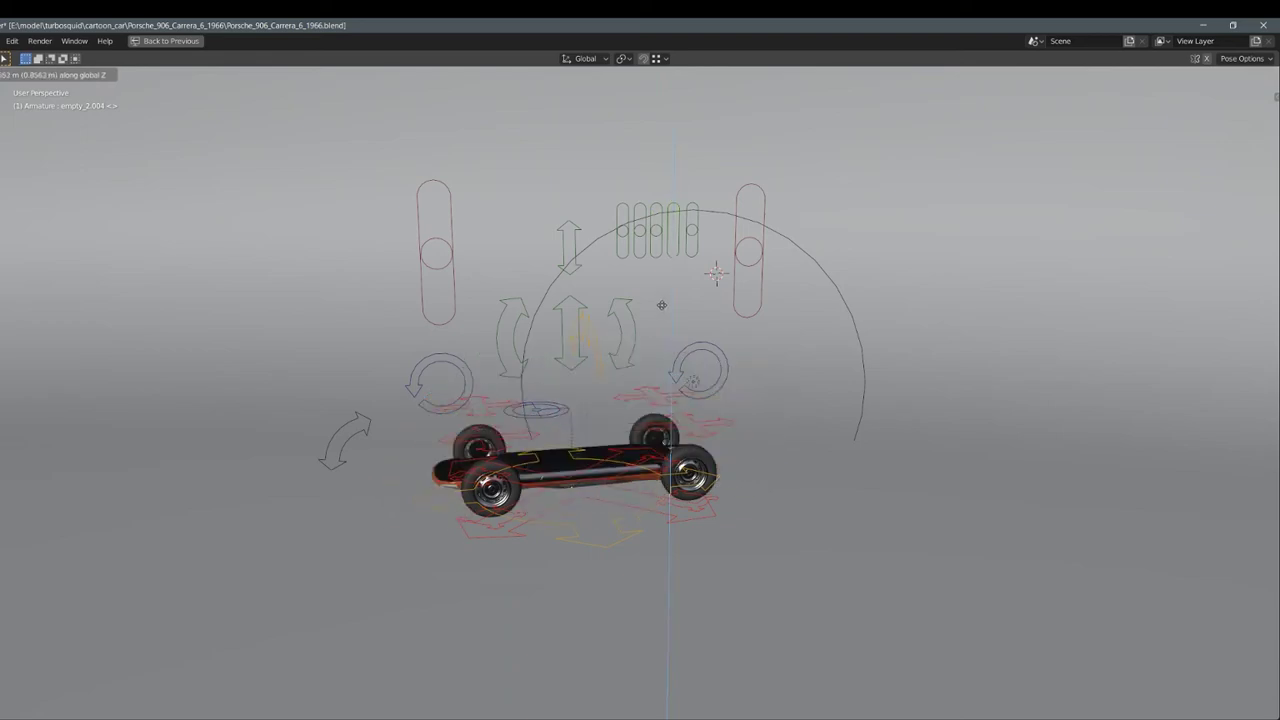
{"action": "left_click", "coordinate": [690, 230]}
{"action": "left_click", "coordinate": [693, 223]}
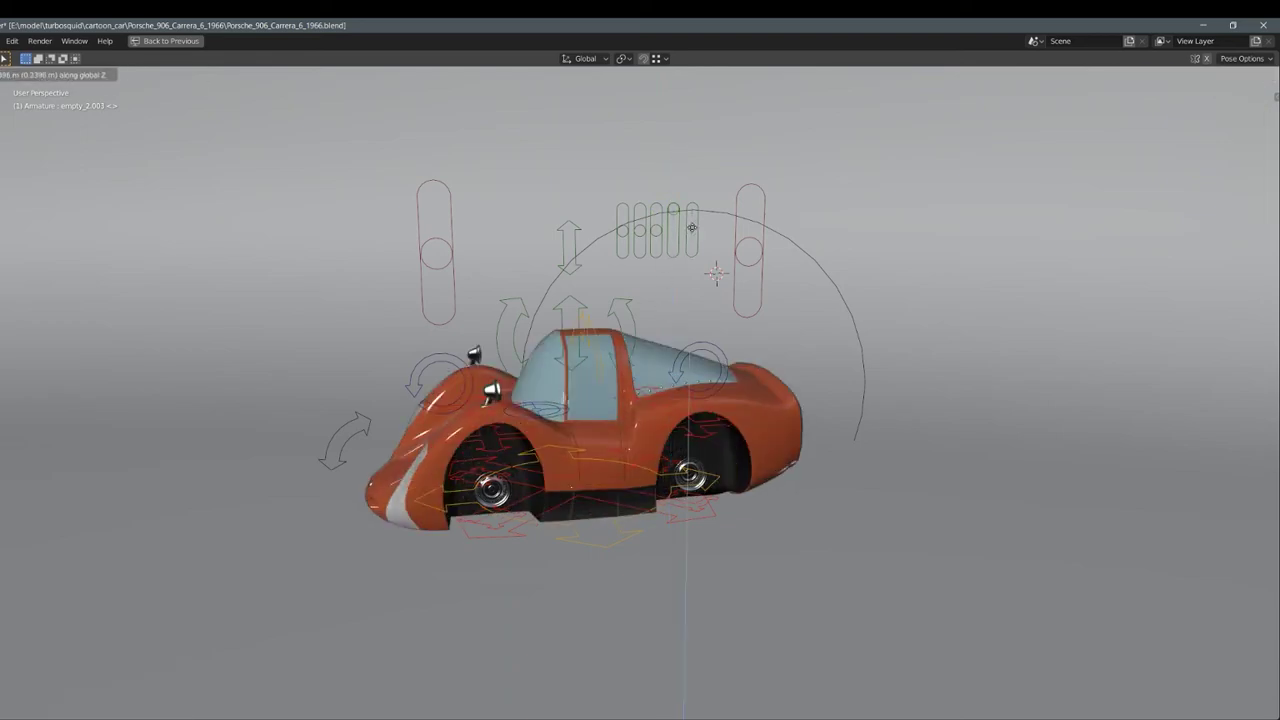
{"action": "left_click", "coordinate": [692, 228]}
{"action": "scroll", "coordinate": [647, 441], "scroll_direction": "up", "scroll_amount": 2}
{"action": "scroll", "coordinate": [647, 441], "scroll_direction": "up", "scroll_amount": 2}
{"action": "scroll", "coordinate": [647, 441], "scroll_direction": "up", "scroll_amount": 1}
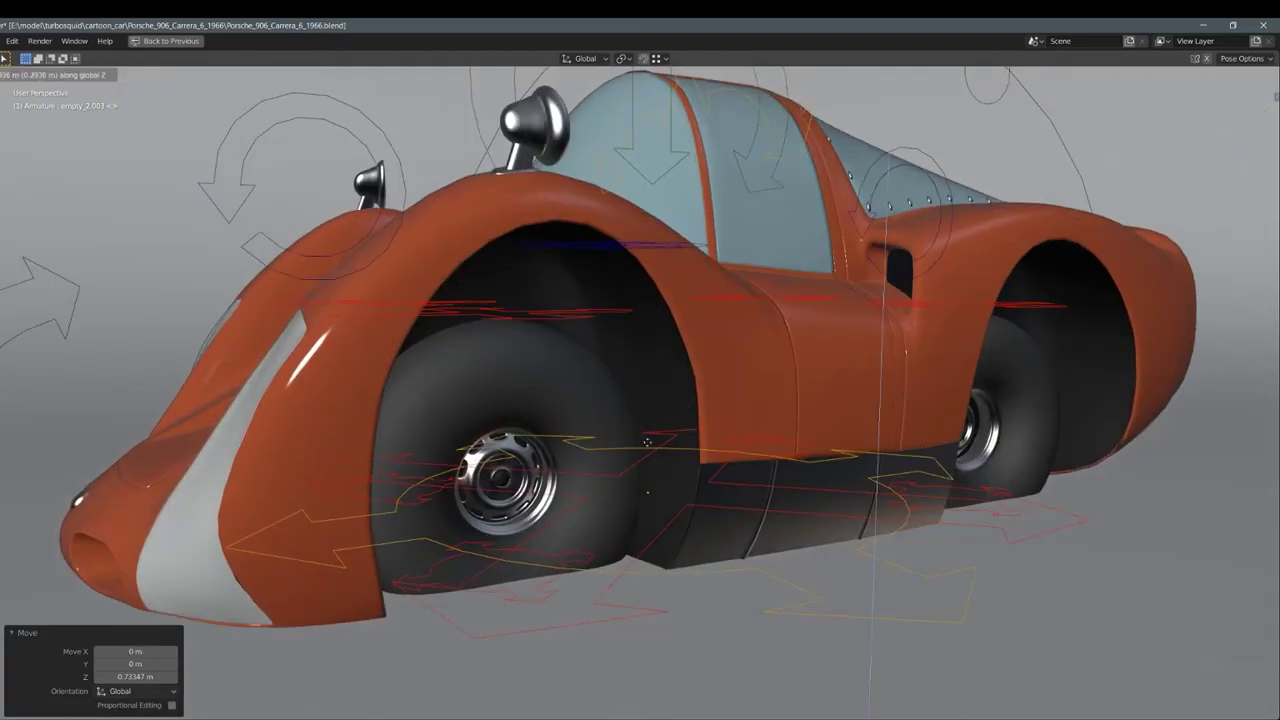
{"action": "scroll", "coordinate": [640, 360], "scroll_direction": "down", "scroll_amount": 3}
{"action": "scroll", "coordinate": [631, 268], "scroll_direction": "down", "scroll_amount": 3}
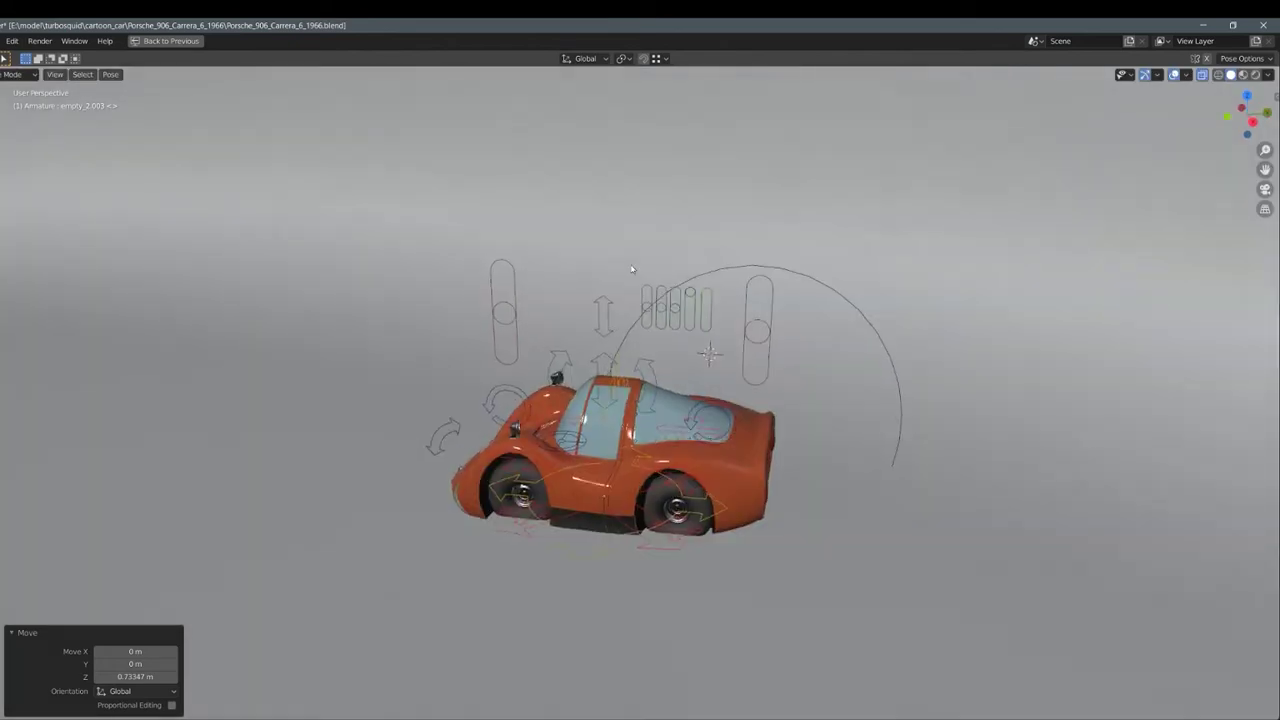
{"action": "middle_click_drag", "start_coordinate": [631, 268], "coordinate": [668, 311]}
{"action": "left_click", "coordinate": [668, 311]}
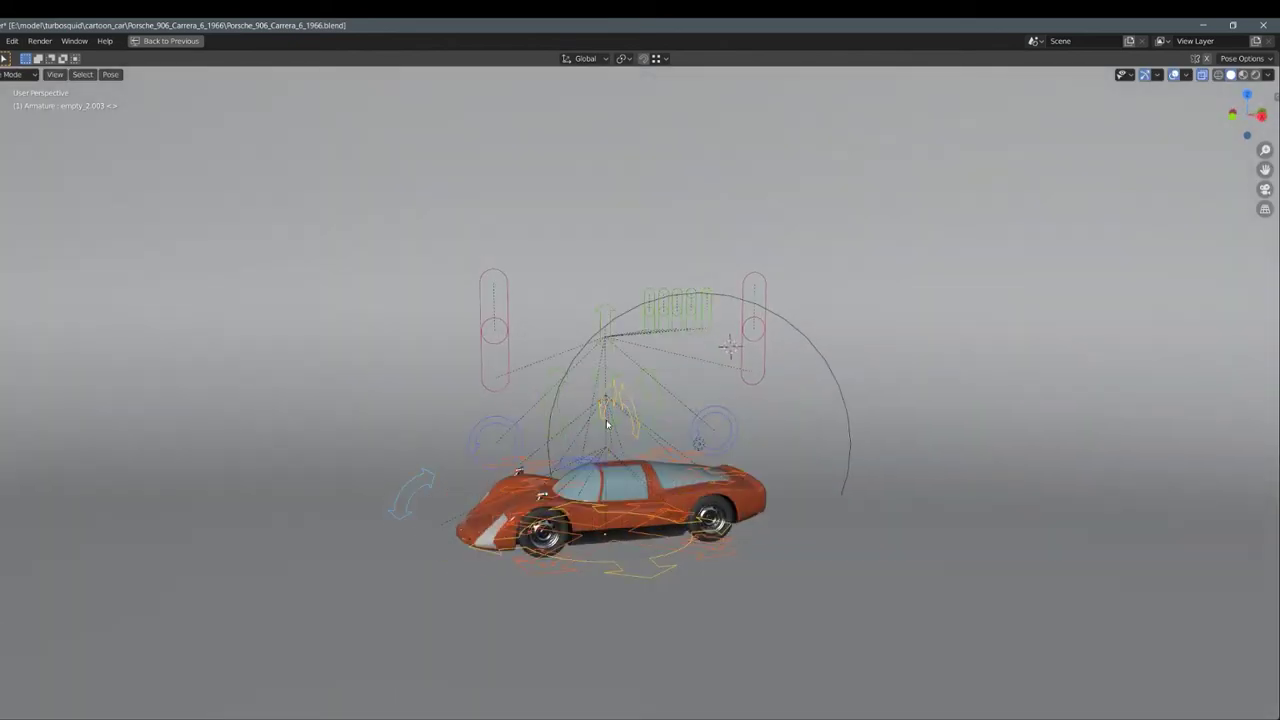
{"action": "key", "text": "r"}
{"action": "key", "text": "z"}
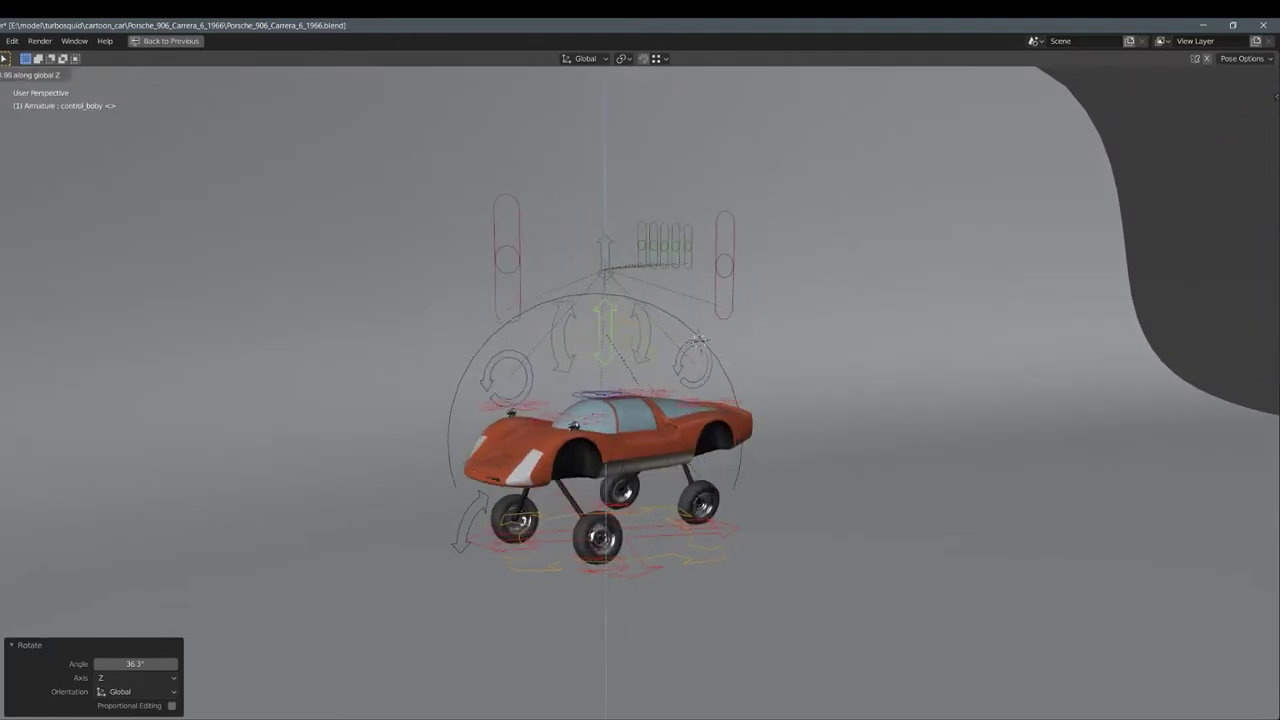
{"action": "left_click", "coordinate": [700, 342]}
{"action": "middle_click_drag", "start_coordinate": [700, 342], "coordinate": [672, 437]}
{"action": "left_click", "coordinate": [542, 449]}
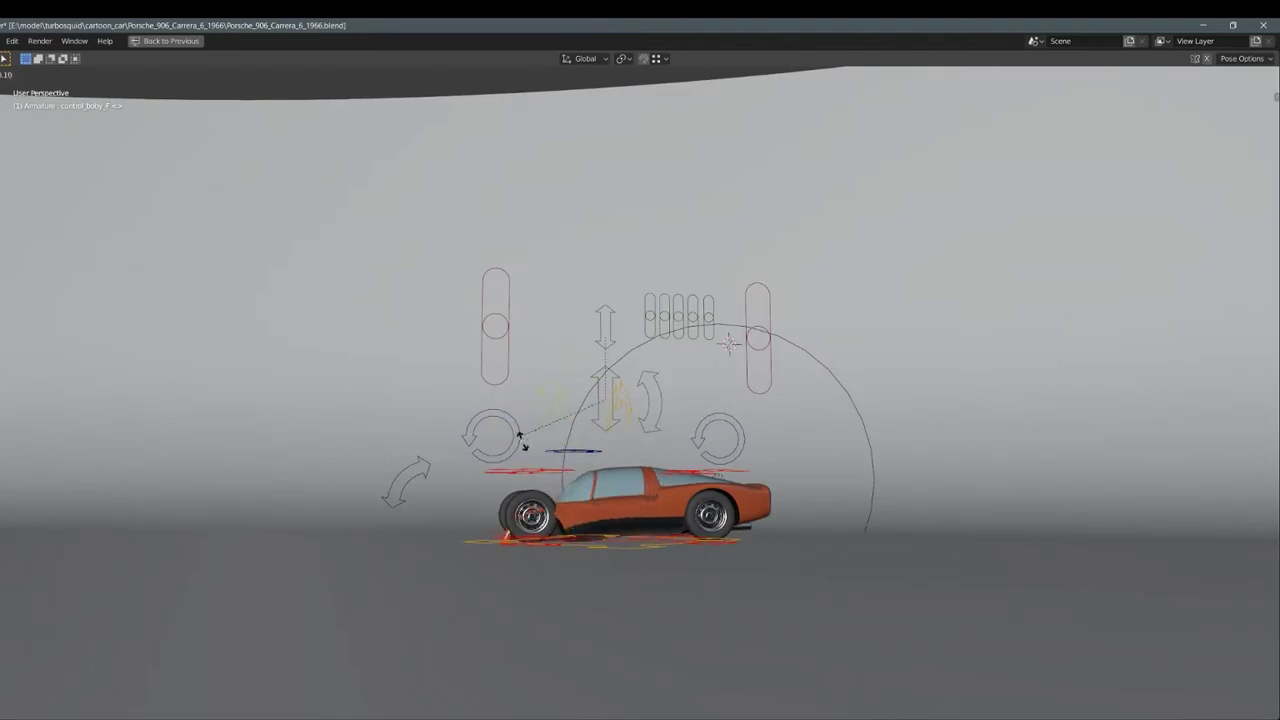
{"action": "right_click", "coordinate": [674, 300]}
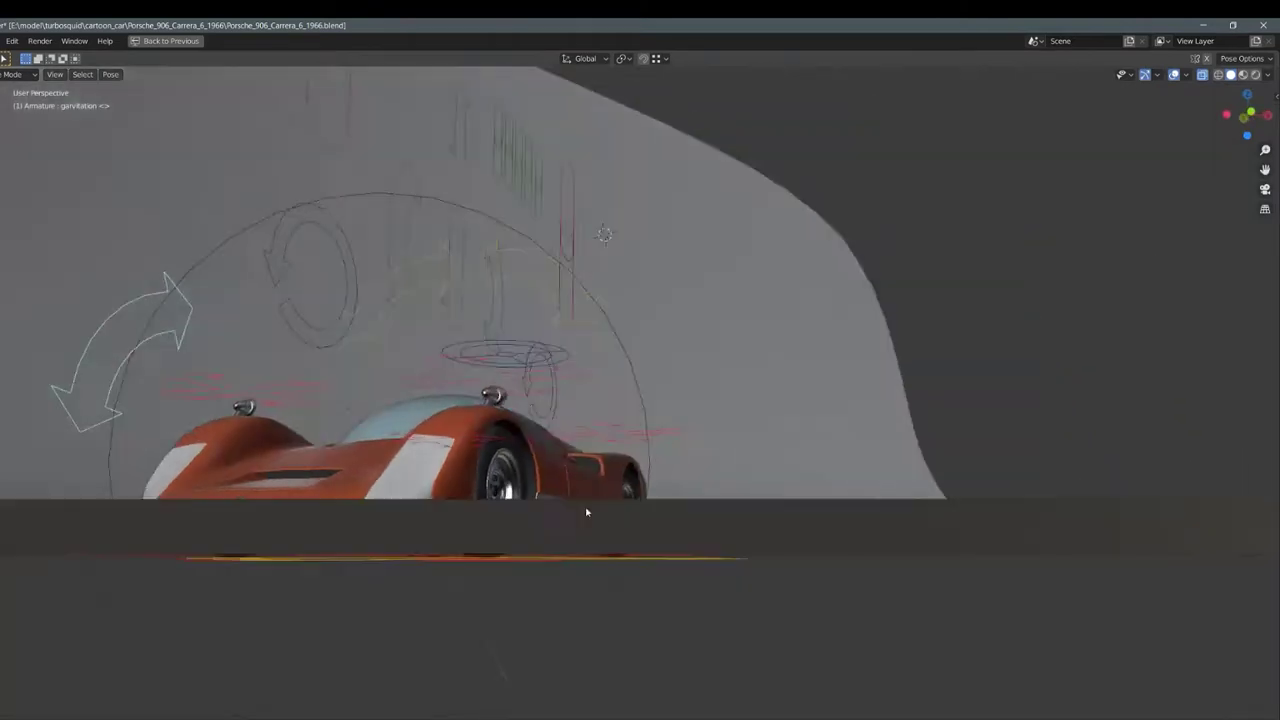
{"action": "middle_click_drag", "start_coordinate": [424, 558], "coordinate": [838, 405]}
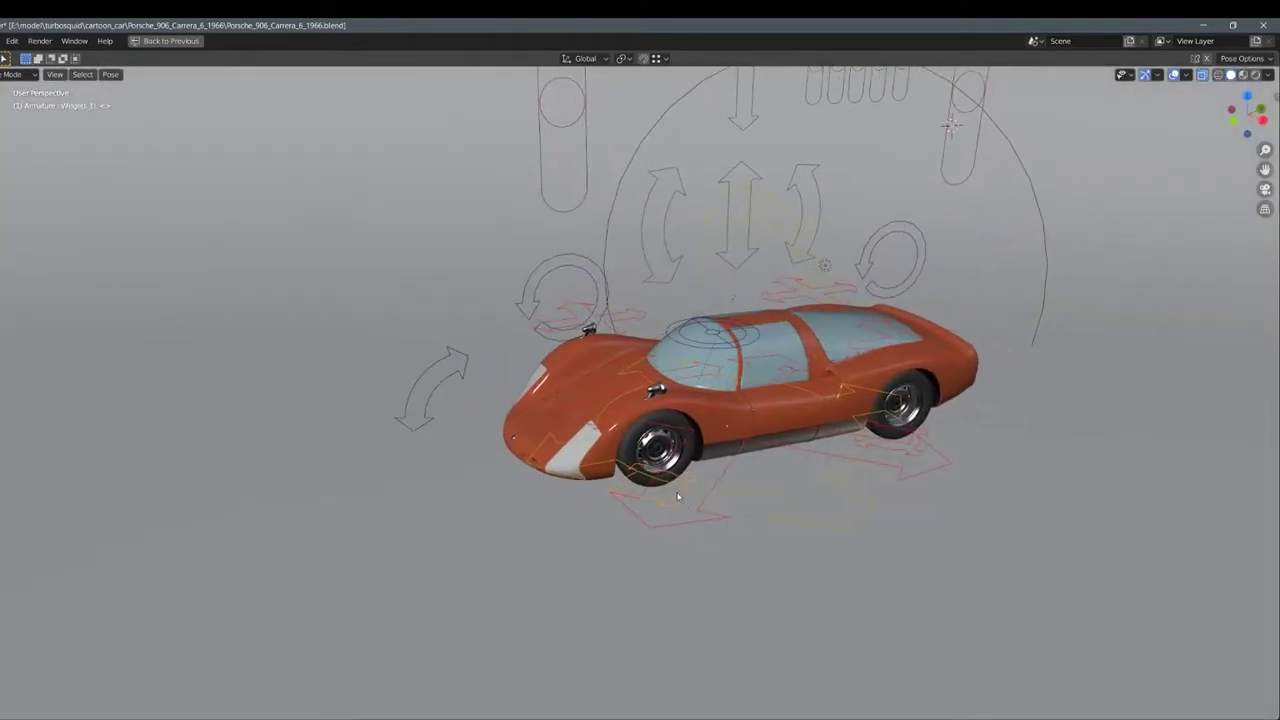
{"action": "key", "text": "g"}
{"action": "key", "text": "z"}
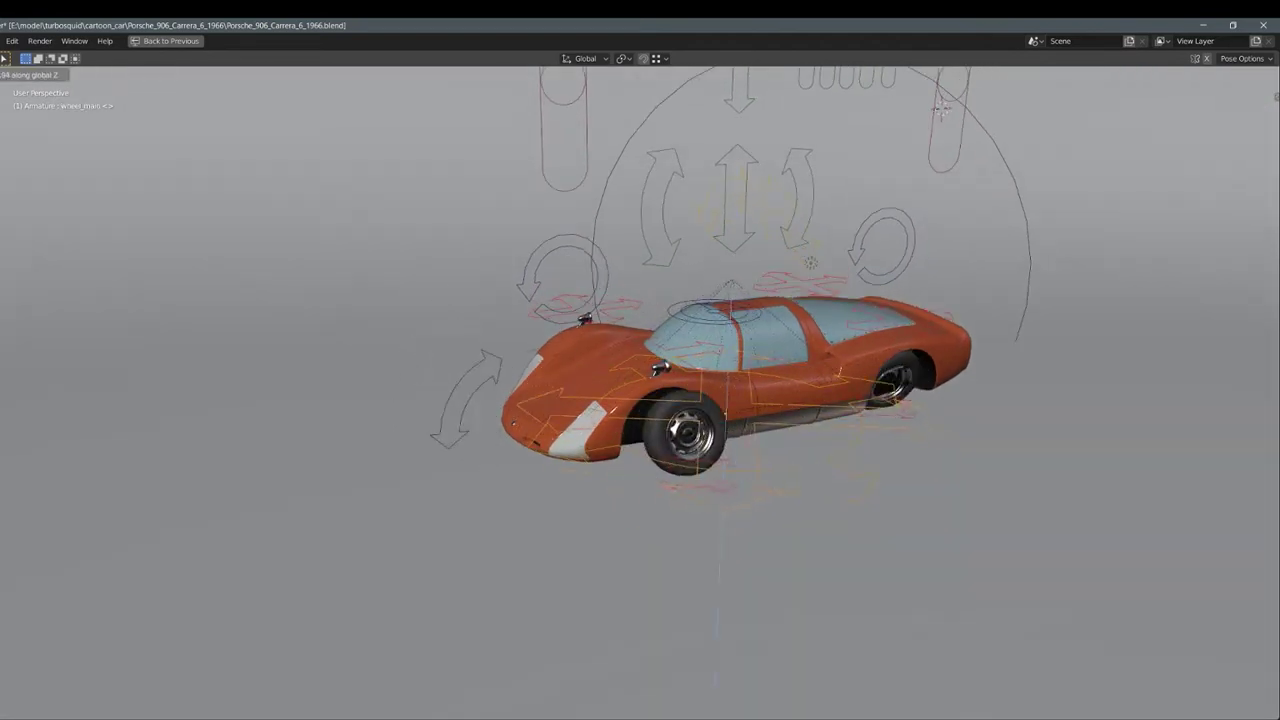
{"action": "right_click", "coordinate": [910, 460]}
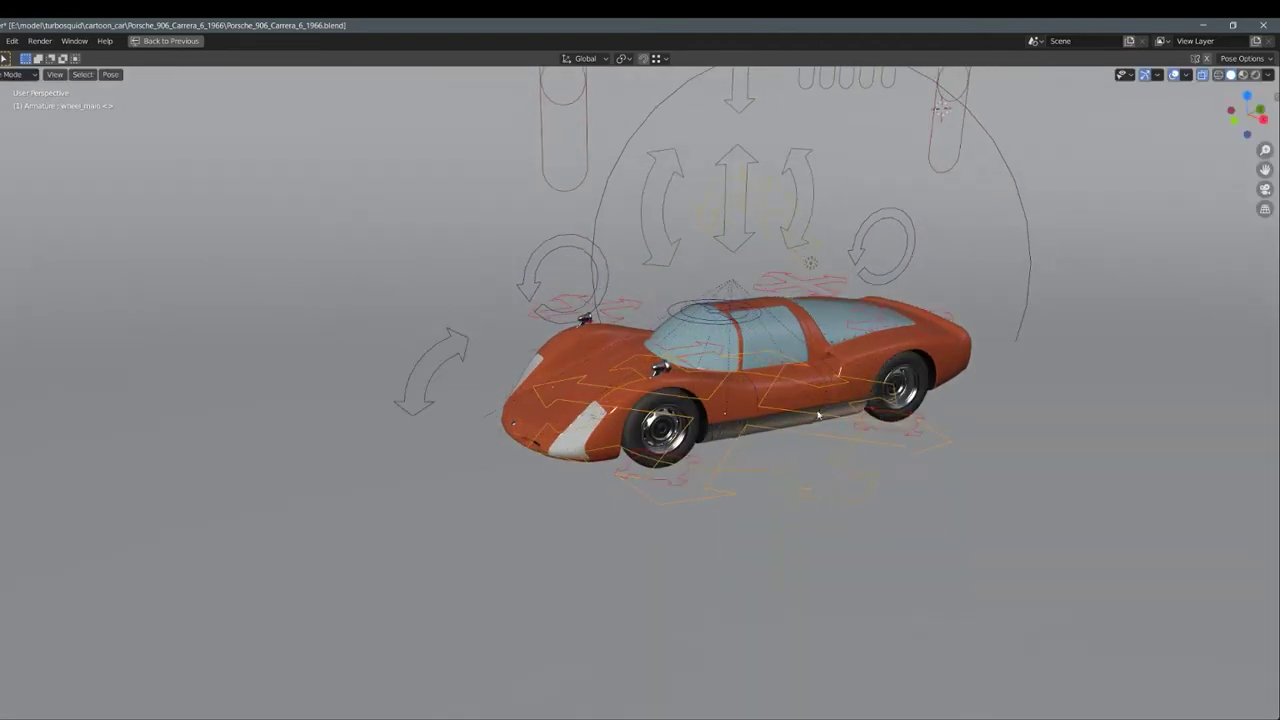
{"action": "middle_click_drag", "start_coordinate": [910, 460], "coordinate": [990, 143]}
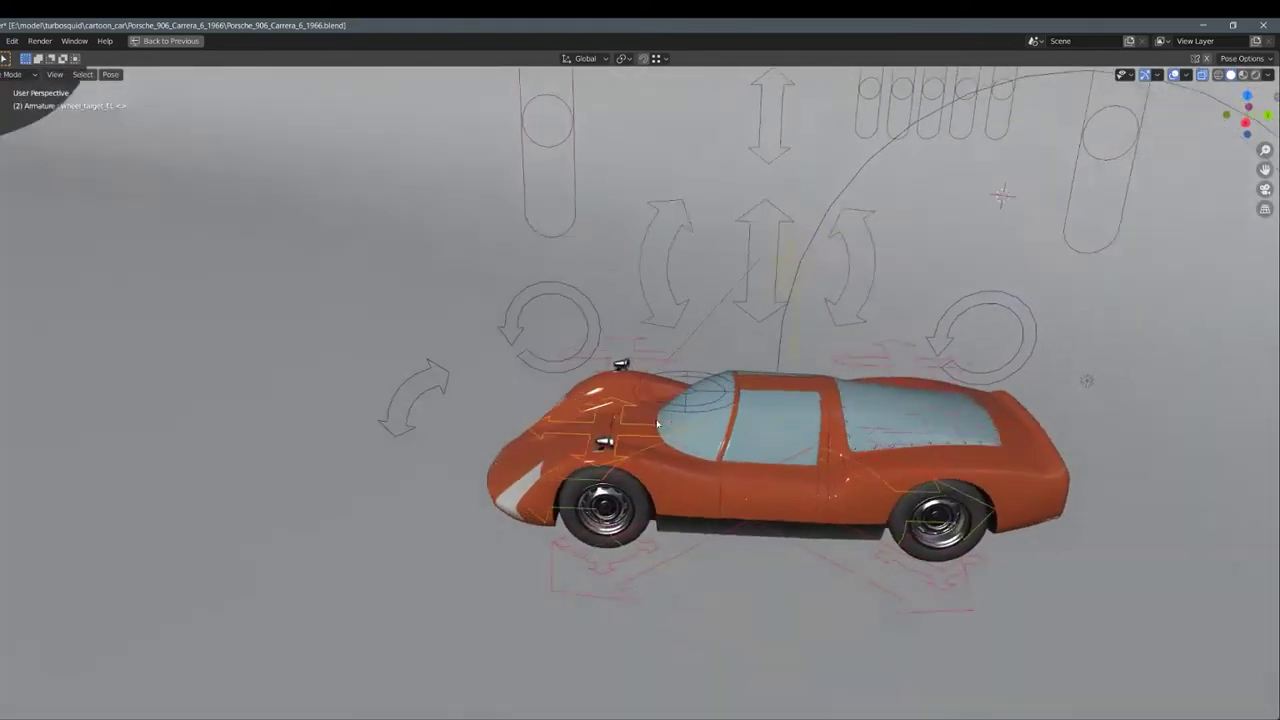
{"action": "left_click", "coordinate": [696, 408]}
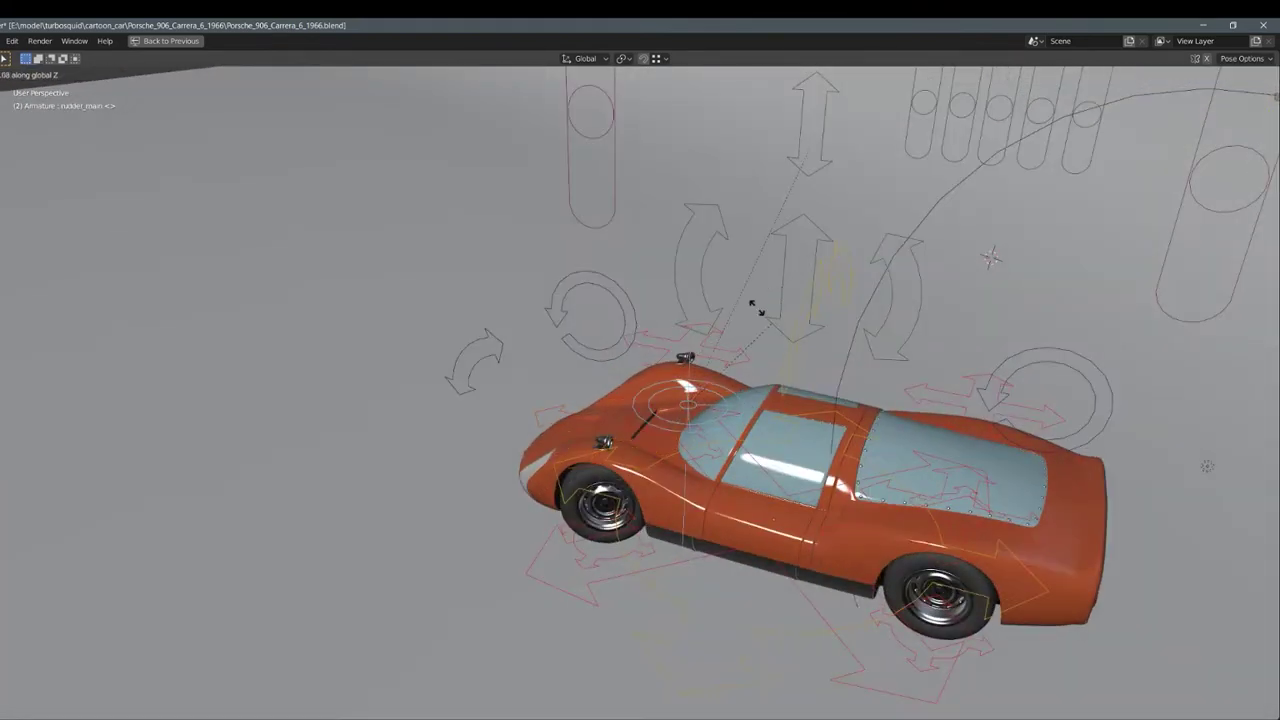
{"action": "right_click", "coordinate": [767, 484]}
{"action": "middle_click_drag", "start_coordinate": [767, 484], "coordinate": [670, 308]}
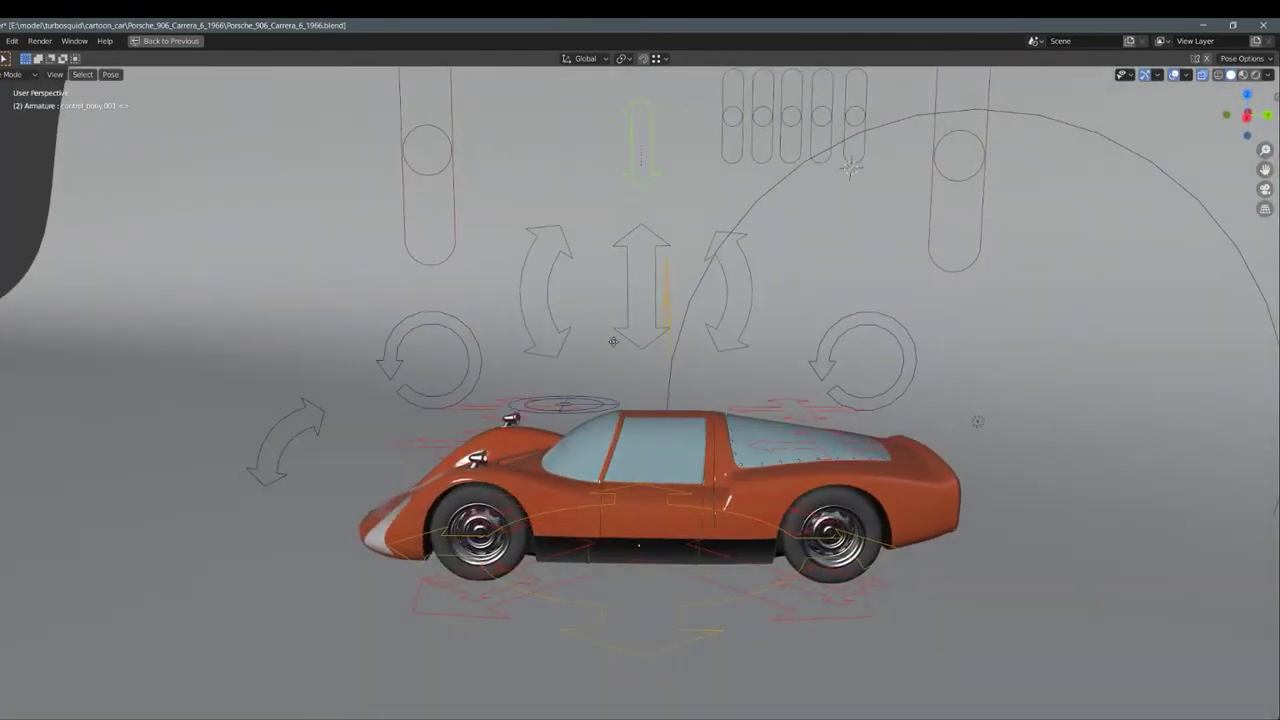
{"action": "key", "text": "g"}
{"action": "key", "text": "z"}
{"action": "left_click", "coordinate": [613, 300]}
{"action": "mouse_move", "coordinate": [613, 300]}
{"action": "middle_mouse_down"}
{"action": "mouse_move", "coordinate": [719, 183]}
{"action": "mouse_move", "coordinate": [710, 176]}
{"action": "middle_mouse_up"}
{"action": "scroll", "coordinate": [719, 183], "scroll_direction": "down", "scroll_amount": 5}
{"action": "key", "text": "s"}
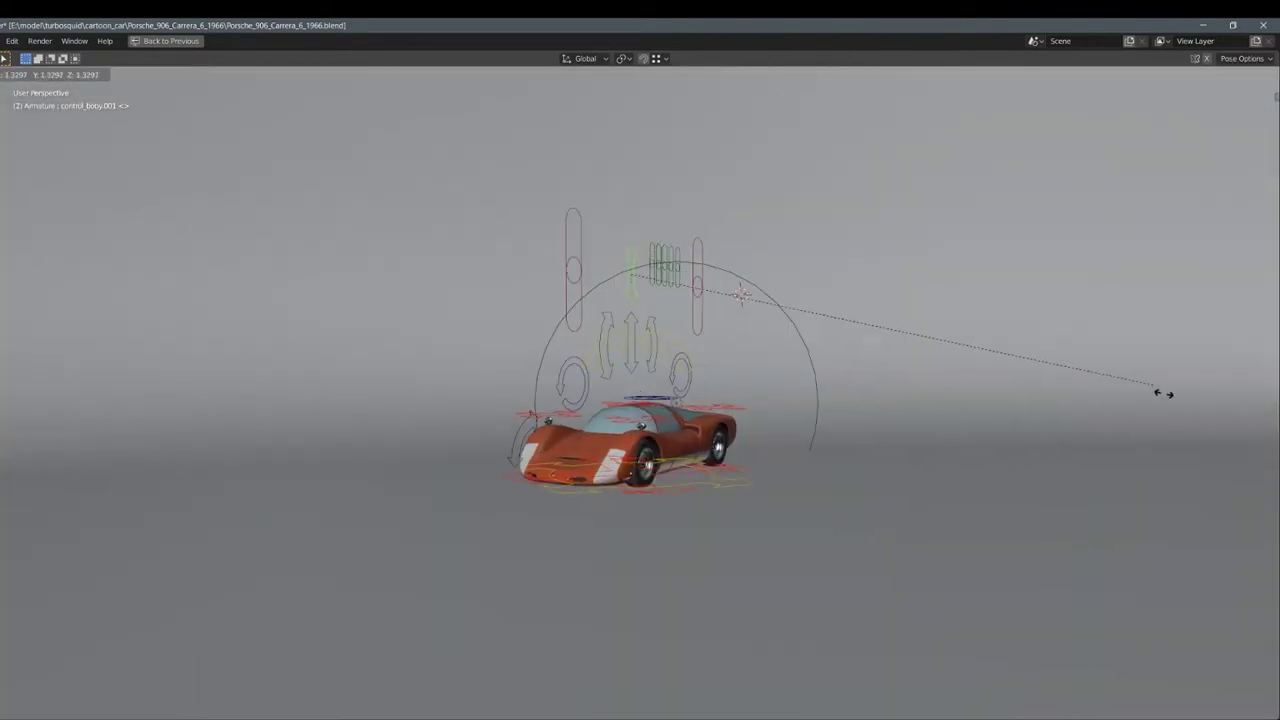
{"action": "left_click", "coordinate": [842, 320]}
{"action": "key", "text": "s"}
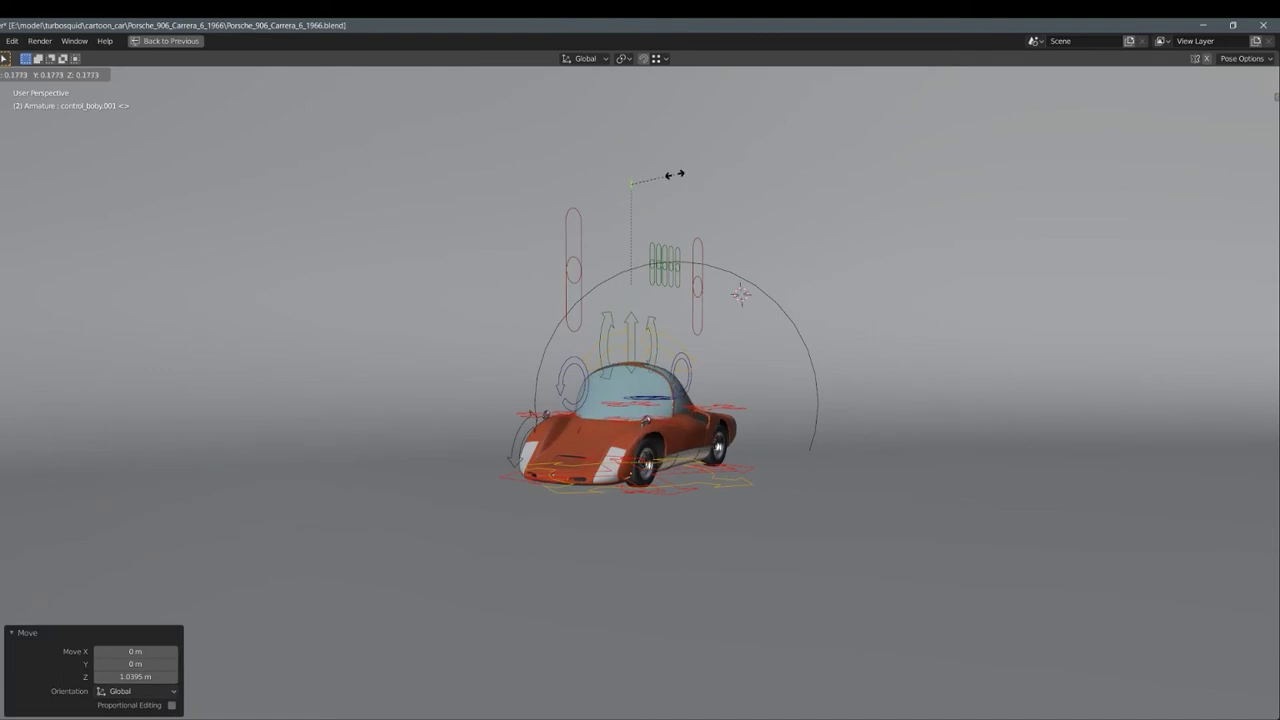
{"action": "right_click", "coordinate": [675, 174]}
{"action": "middle_click_drag", "start_coordinate": [675, 174], "coordinate": [656, 213]}
{"action": "scroll", "coordinate": [656, 300], "scroll_direction": "up", "scroll_amount": 5}
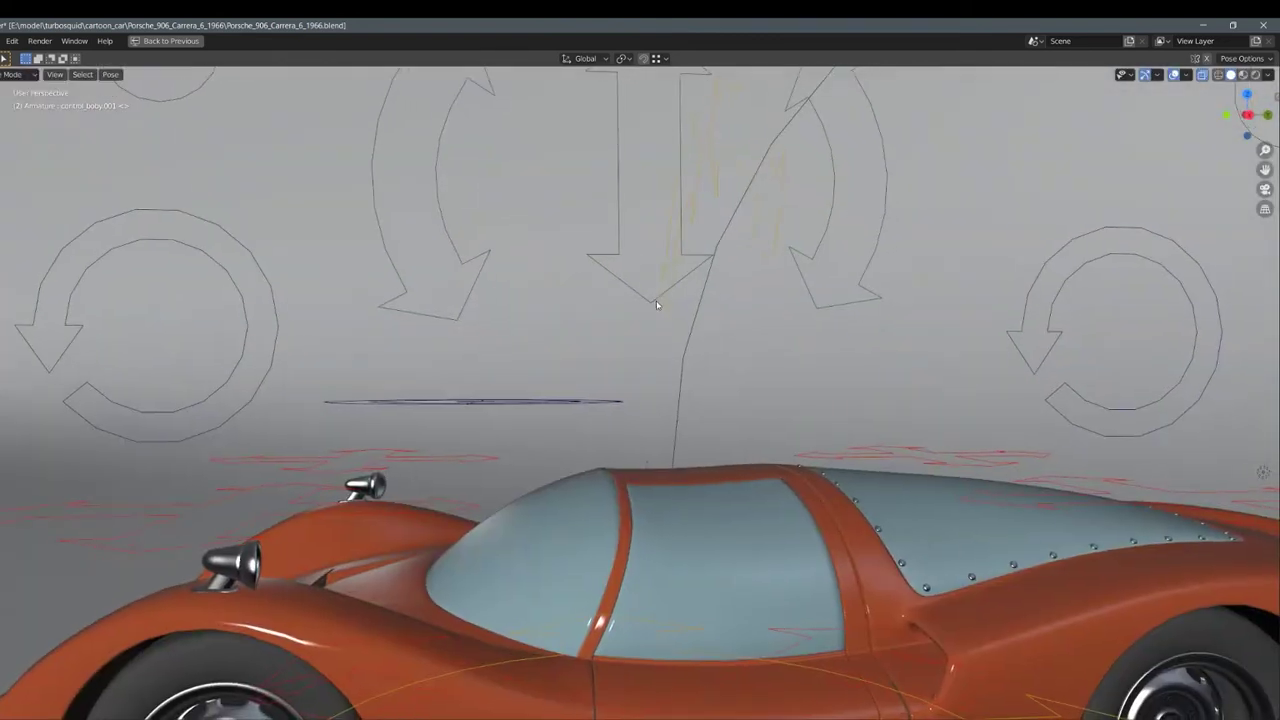
{"action": "scroll", "coordinate": [656, 303], "scroll_direction": "down", "scroll_amount": 8}
{"action": "scroll", "coordinate": [645, 416], "scroll_direction": "up", "scroll_amount": 2}
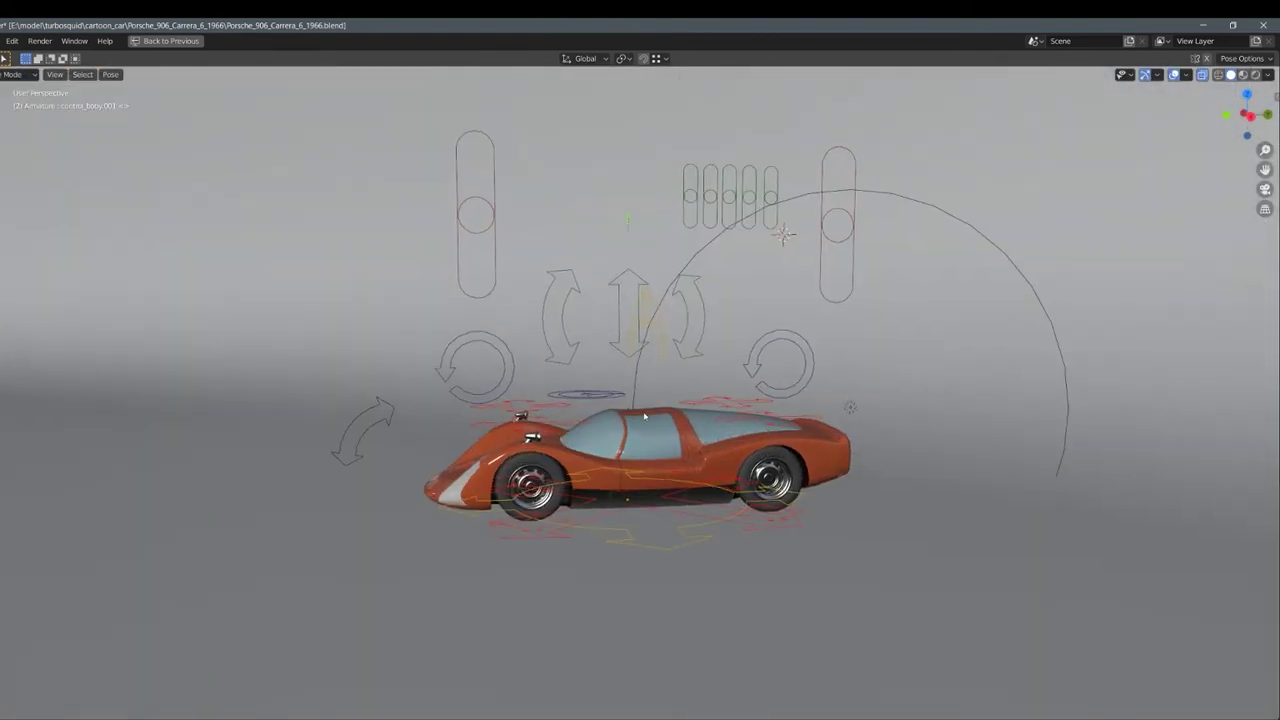
{"action": "middle_click_drag", "start_coordinate": [645, 416], "coordinate": [706, 343]}
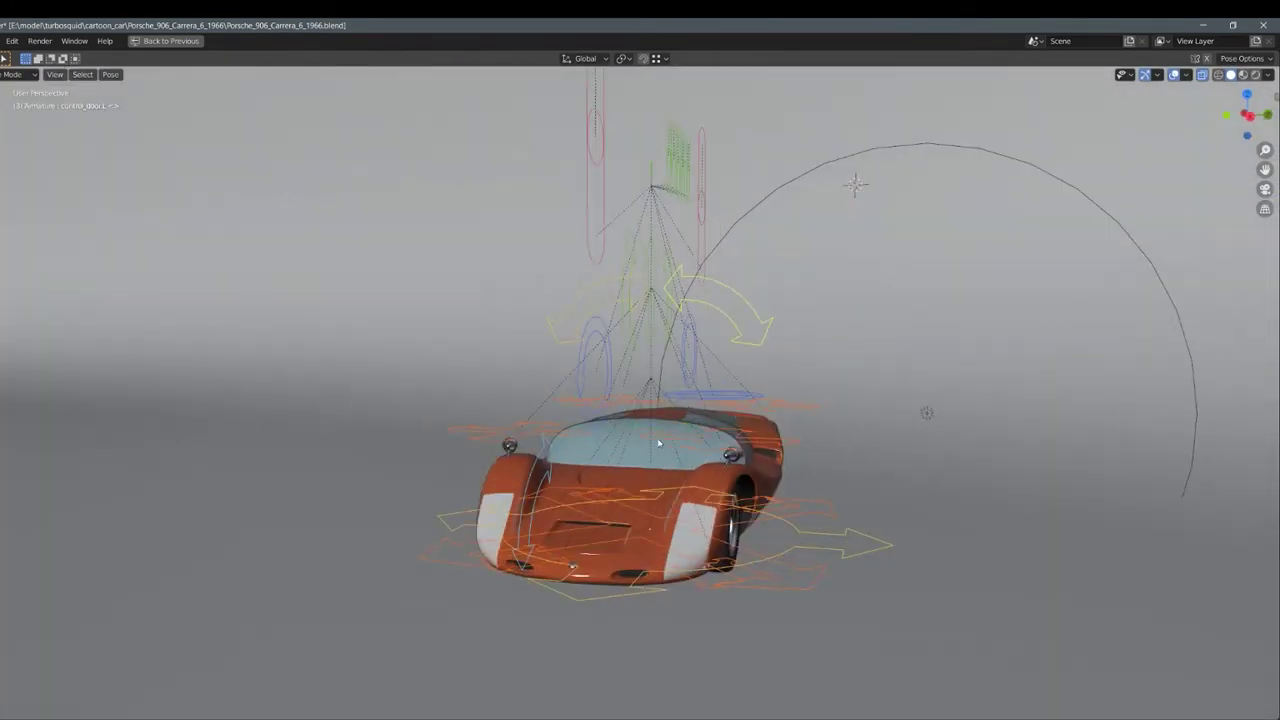
- Orbit to a straight front view of the car
{"action": "middle_click_drag", "start_coordinate": [744, 316], "coordinate": [700, 318]}
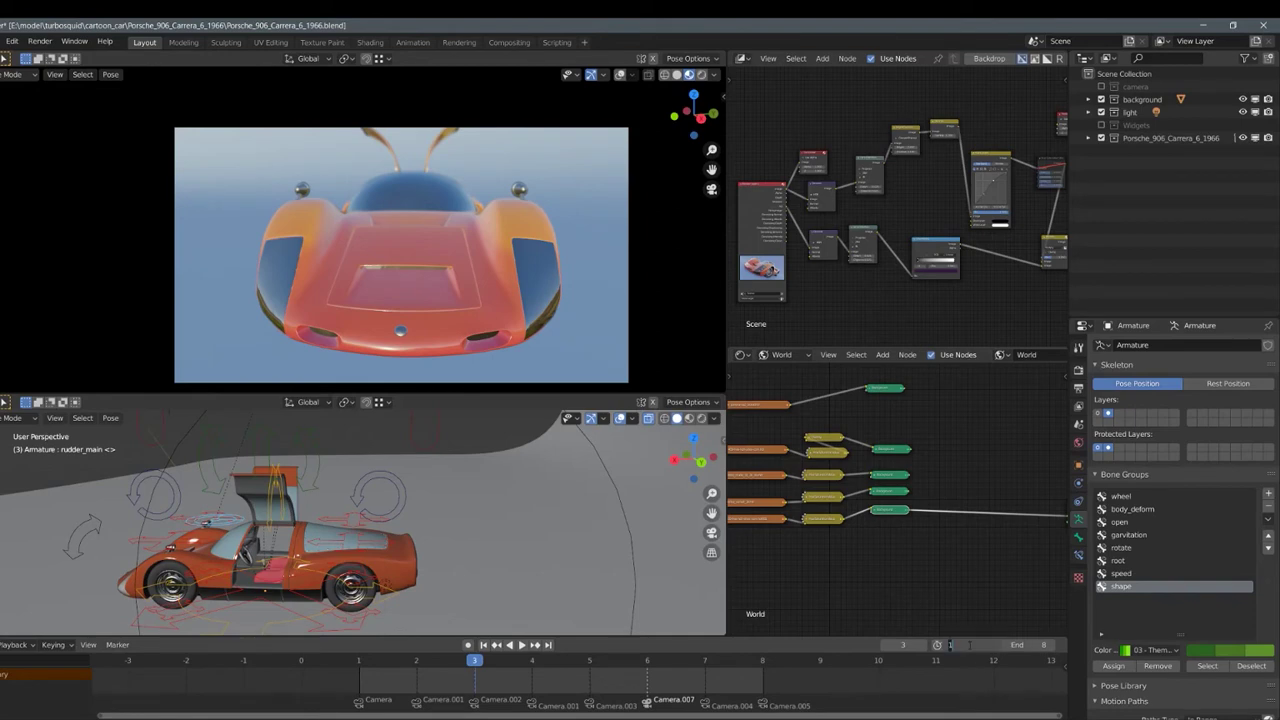
- Set the animation end frame to 250, start playback, and maximize the 3D view
{"action": "key", "text": "Return"}
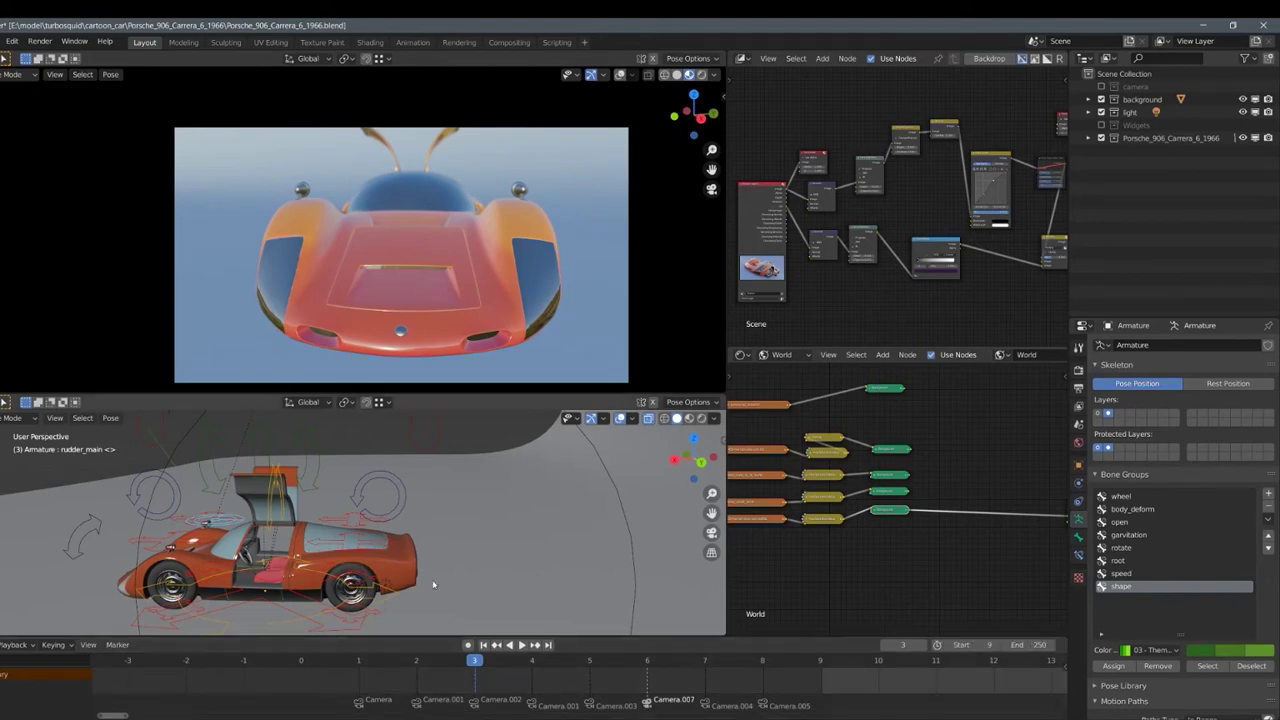
{"action": "middle_click_drag", "start_coordinate": [375, 480], "coordinate": [581, 440], "text": "shift"}
{"action": "key", "text": "space"}
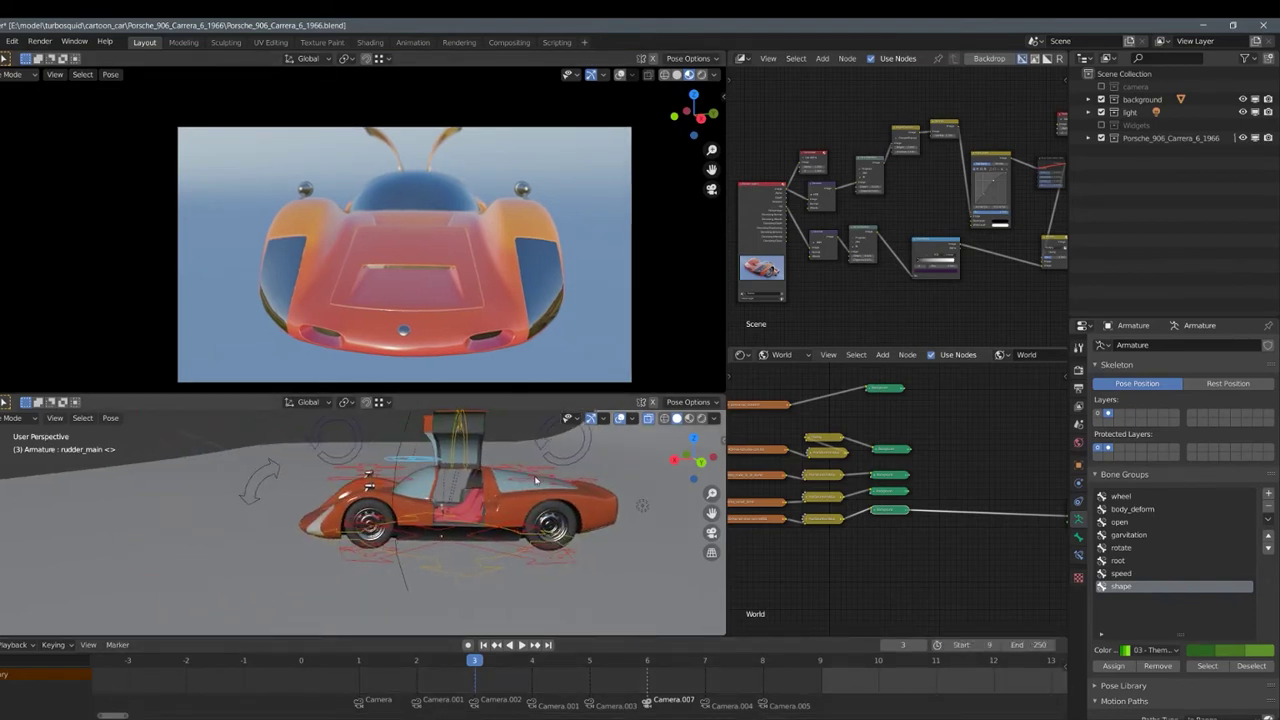
{"action": "key", "text": "ctrl+space"}
{"action": "middle_click_drag", "start_coordinate": [609, 506], "coordinate": [506, 403]}
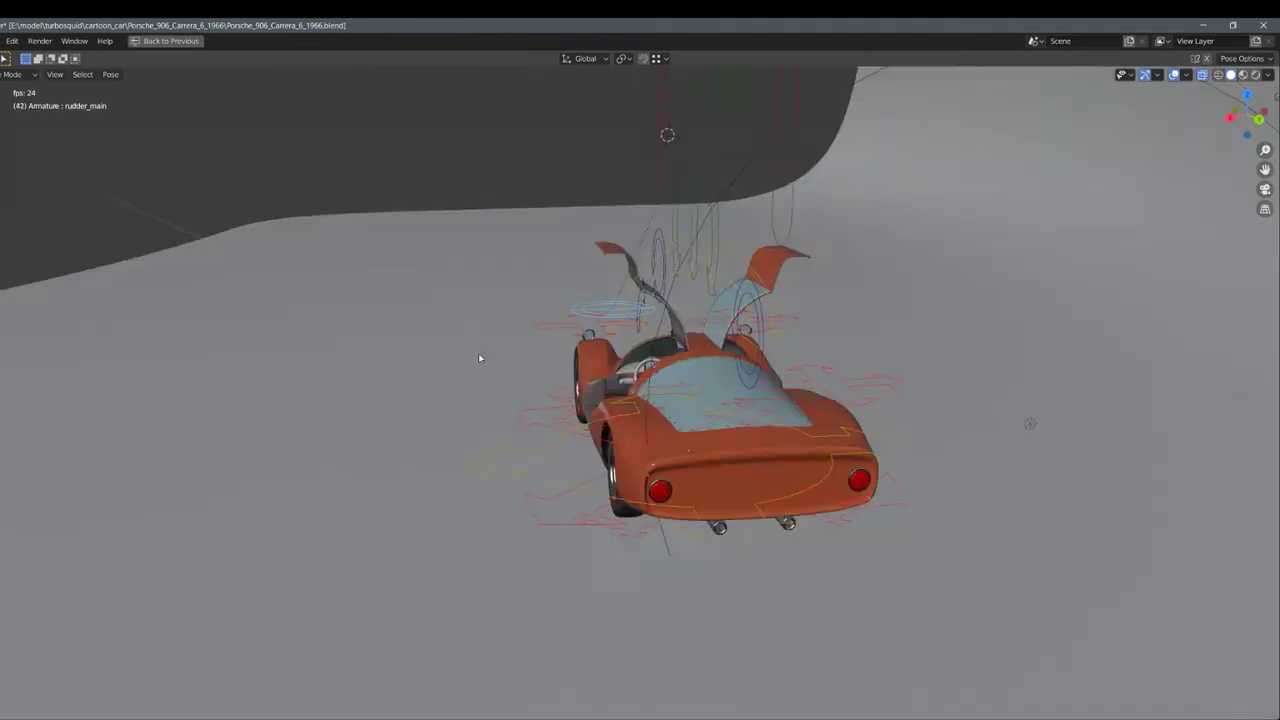
{"action": "middle_click_drag", "start_coordinate": [480, 357], "coordinate": [533, 281]}
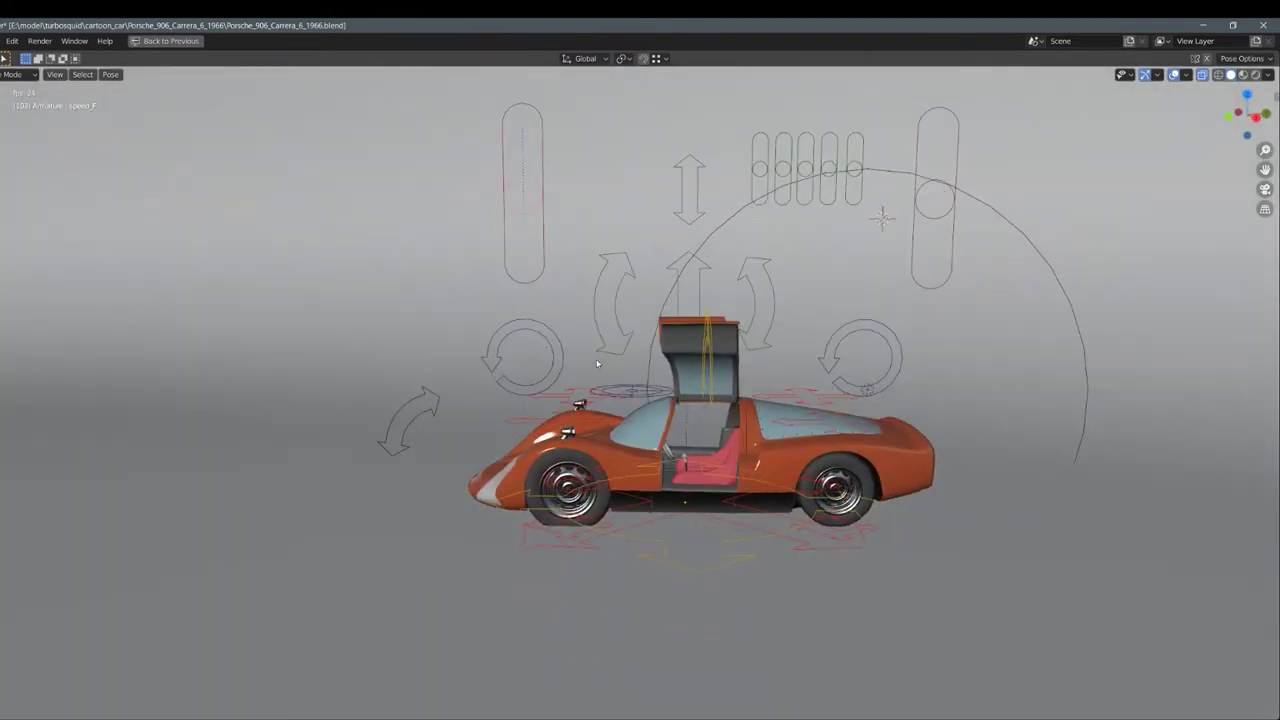
- Raise the front speed_F control to 0.16161 m
{"action": "left_click", "coordinate": [593, 337]}
{"action": "middle_click_drag", "start_coordinate": [593, 337], "coordinate": [655, 410]}
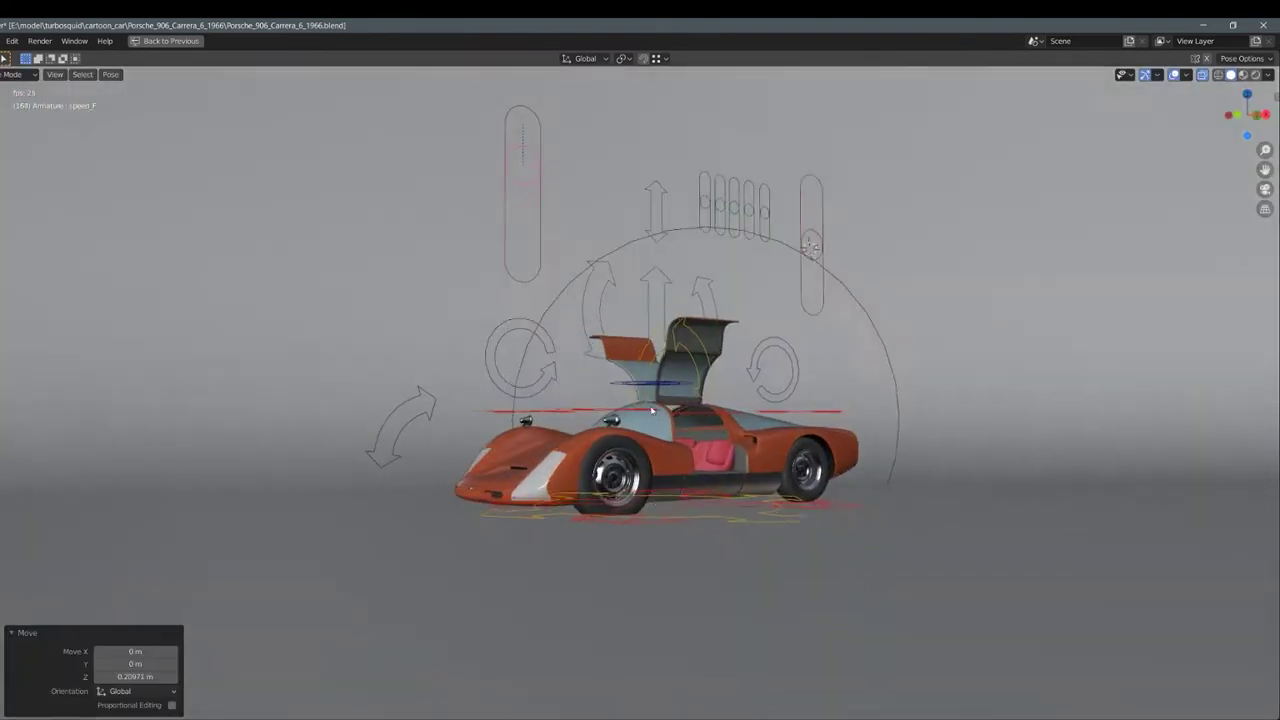
{"action": "key", "text": "r"}
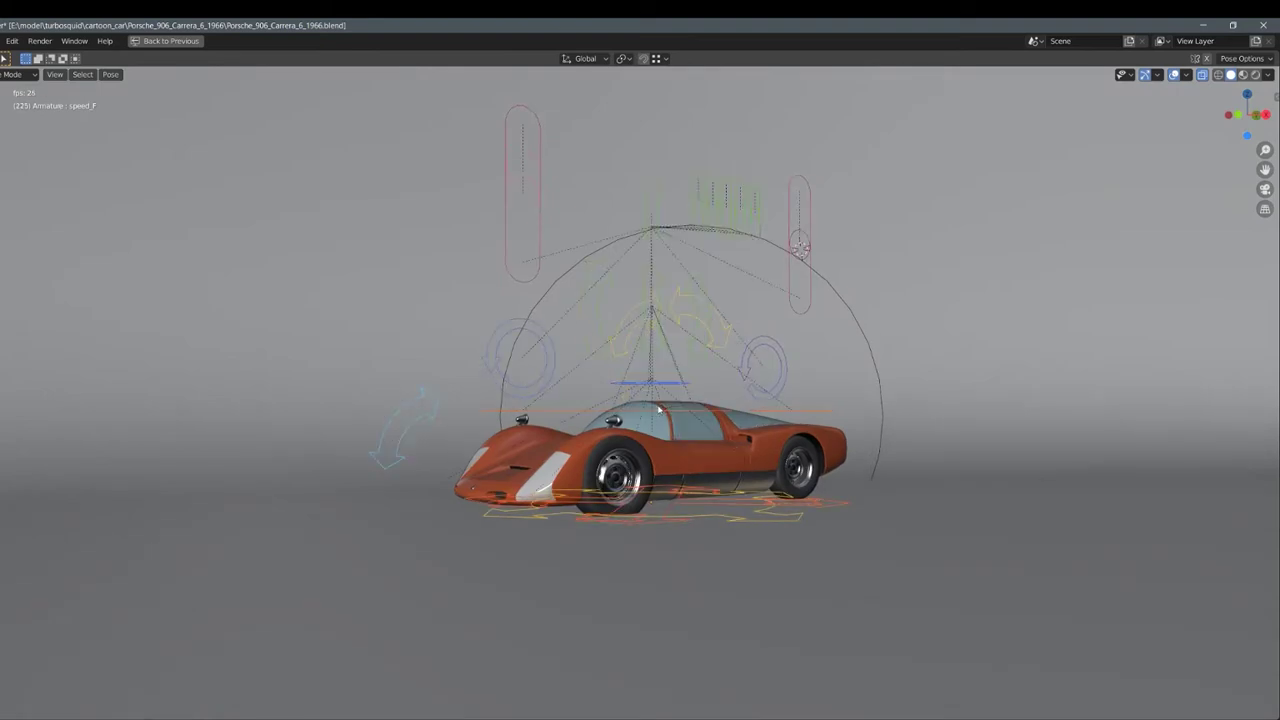
{"action": "left_click", "coordinate": [532, 372]}
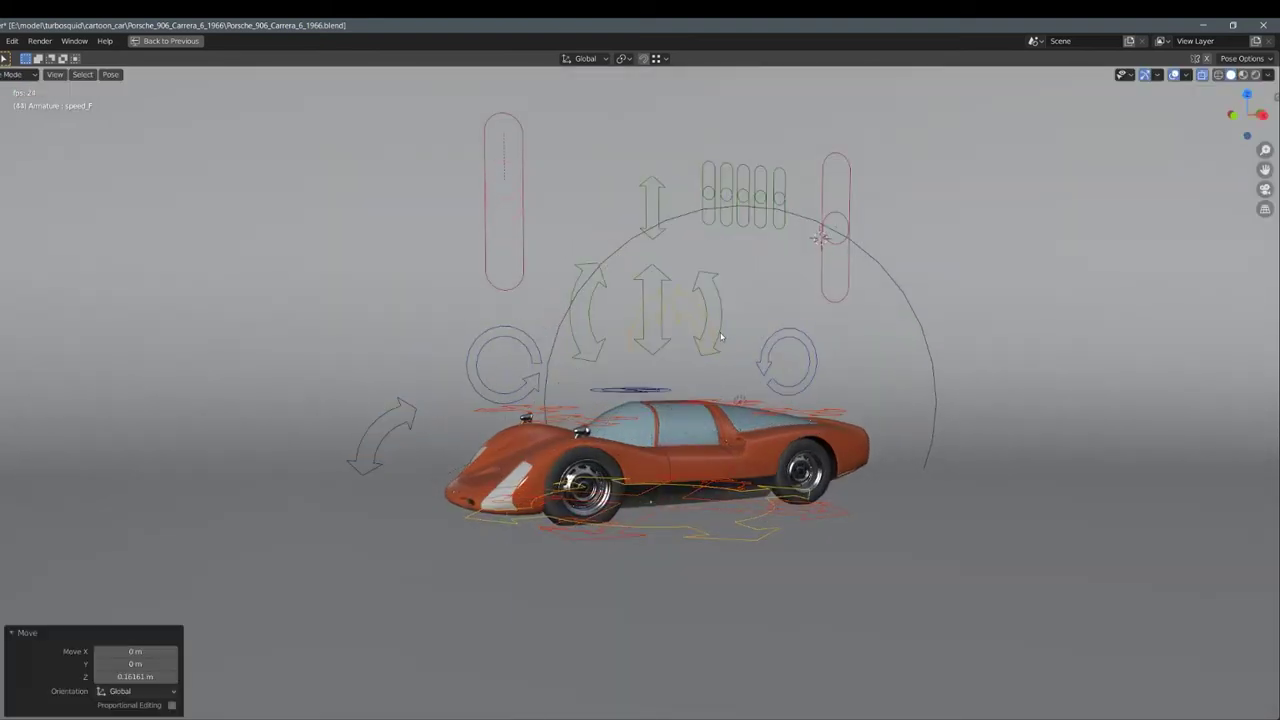
- Lower the rear speed_B control -0.55626 m along Z and return to Object Mode
{"action": "middle_click_drag", "start_coordinate": [583, 478], "coordinate": [746, 354]}
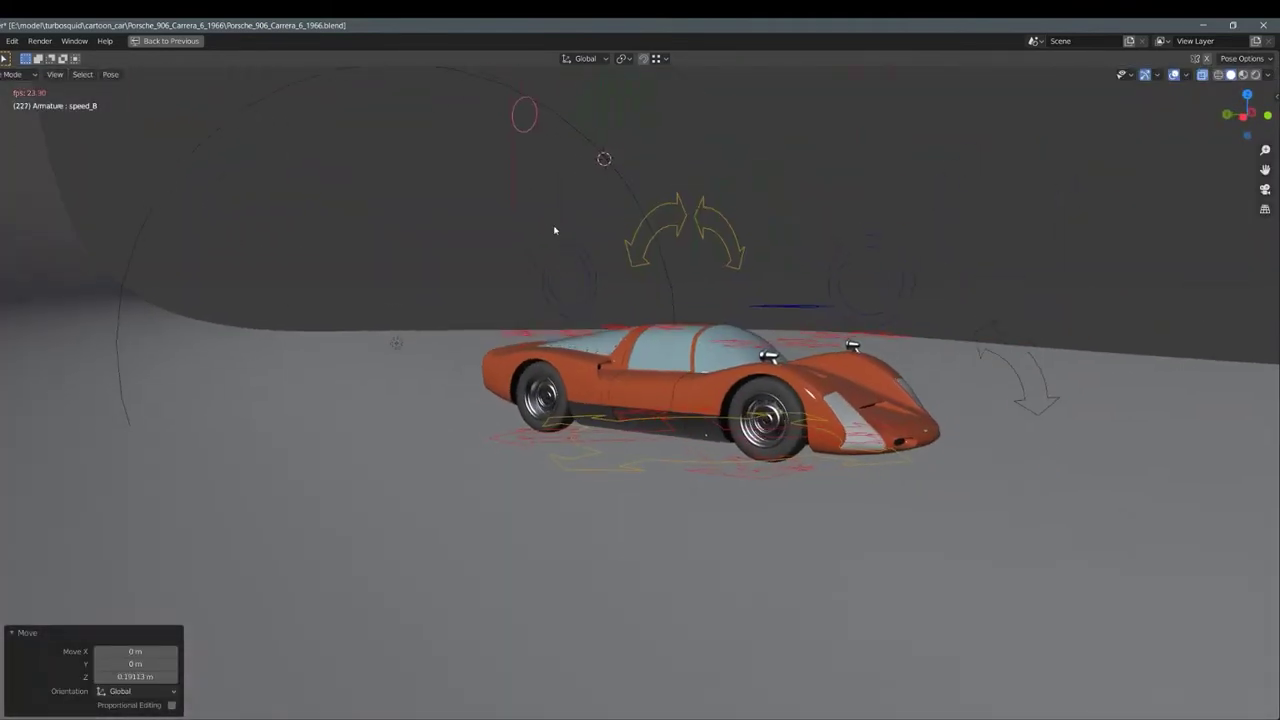
{"action": "key", "text": "g"}
{"action": "key", "text": "z"}
{"action": "left_click", "coordinate": [531, 214]}
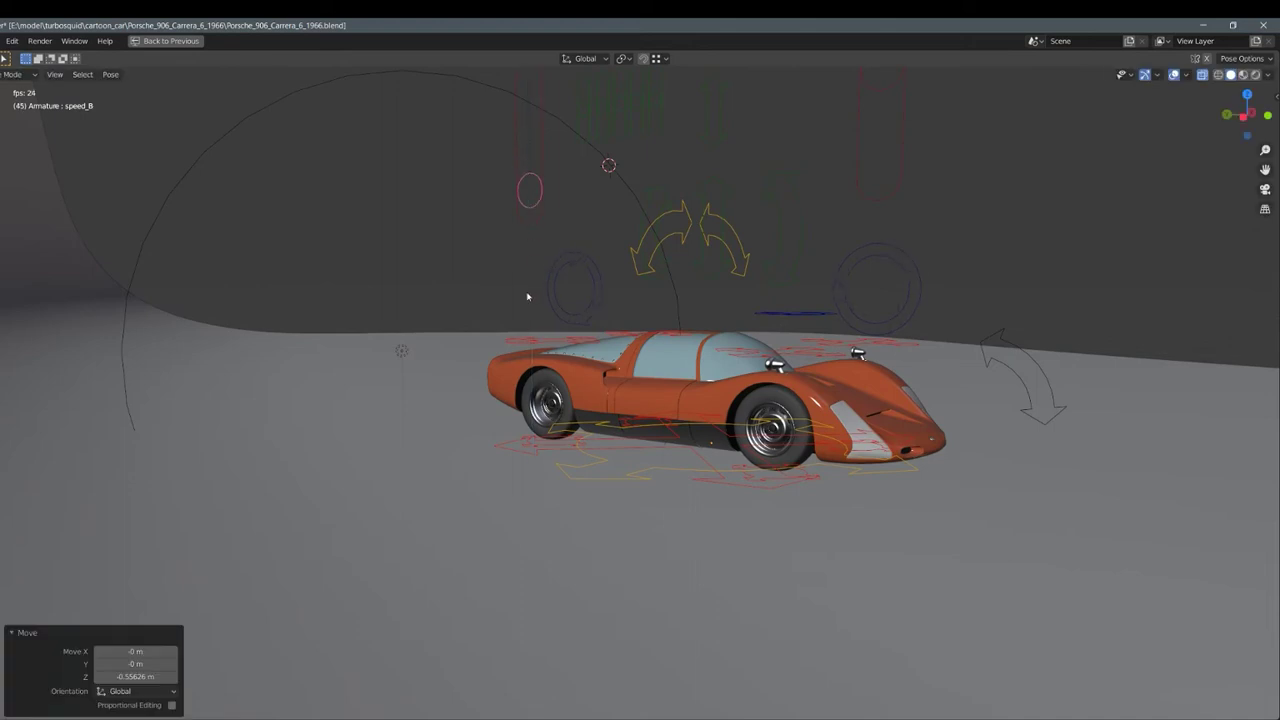
{"action": "key", "text": "ctrl+Tab"}
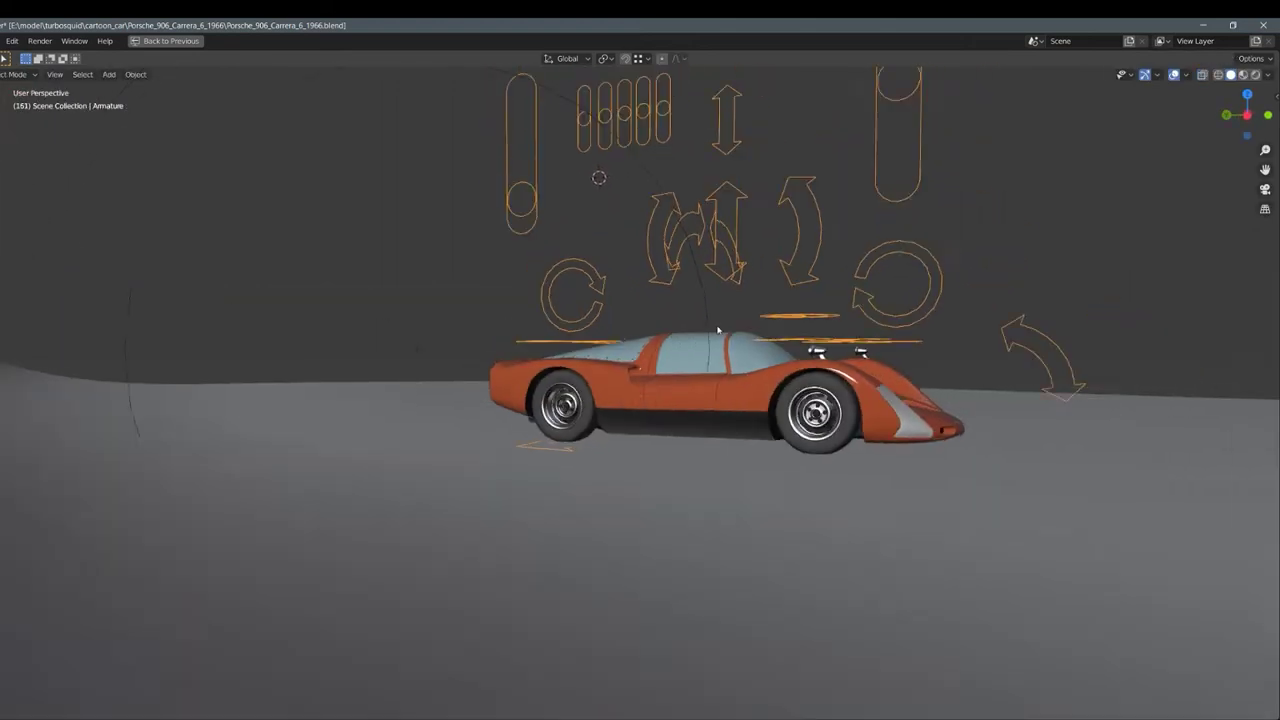
- Turn on the Wireframe overlay in the Viewport Overlays settings
{"action": "middle_click_drag", "start_coordinate": [698, 315], "coordinate": [735, 329]}
{"action": "key", "text": "ctrl+Tab"}
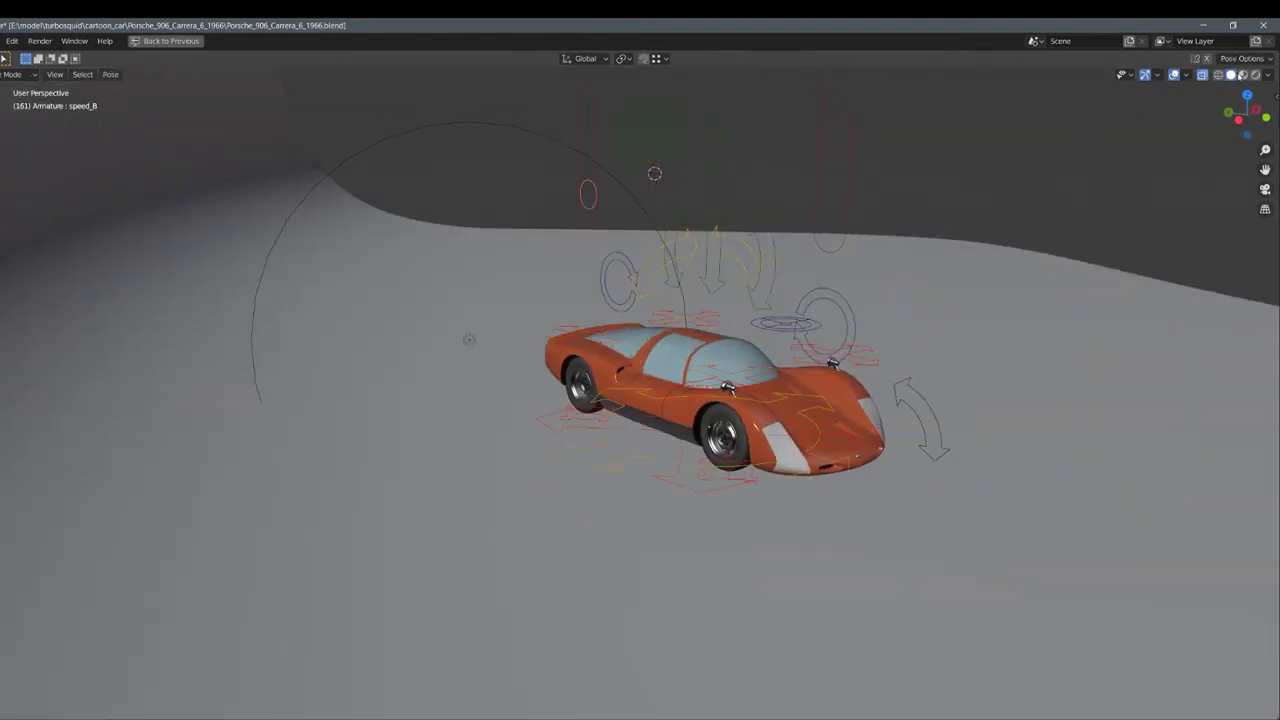
{"action": "left_click", "coordinate": [1271, 76]}
{"action": "left_click", "coordinate": [1185, 75]}
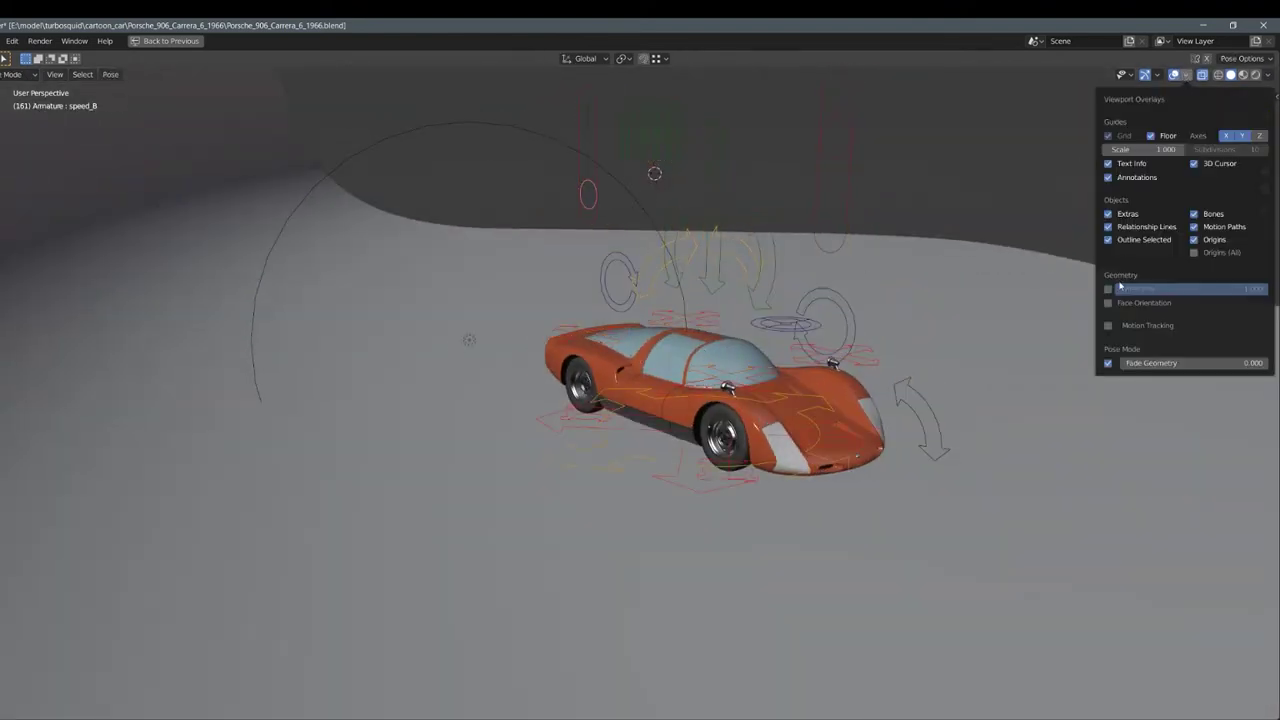
{"action": "left_click", "coordinate": [1108, 290]}
- Clear the scale of the front-left wheel with Alt+S, then deselect and view the car from the side
{"action": "mouse_move", "coordinate": [700, 360]}
{"action": "middle_mouse_down"}
{"action": "mouse_move", "coordinate": [714, 366]}
{"action": "mouse_move", "coordinate": [625, 427]}
{"action": "middle_mouse_up"}
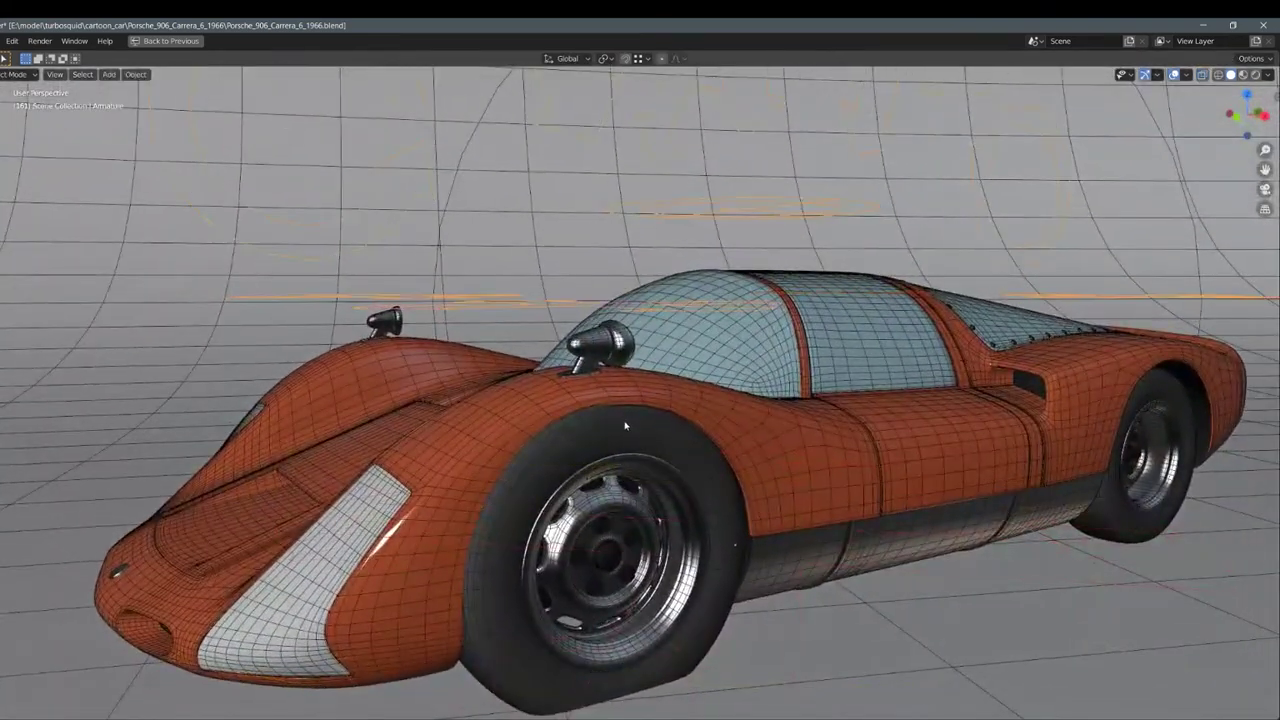
{"action": "left_click", "coordinate": [625, 427]}
{"action": "key", "text": "alt+s"}
{"action": "key", "text": "ctrl+Tab"}
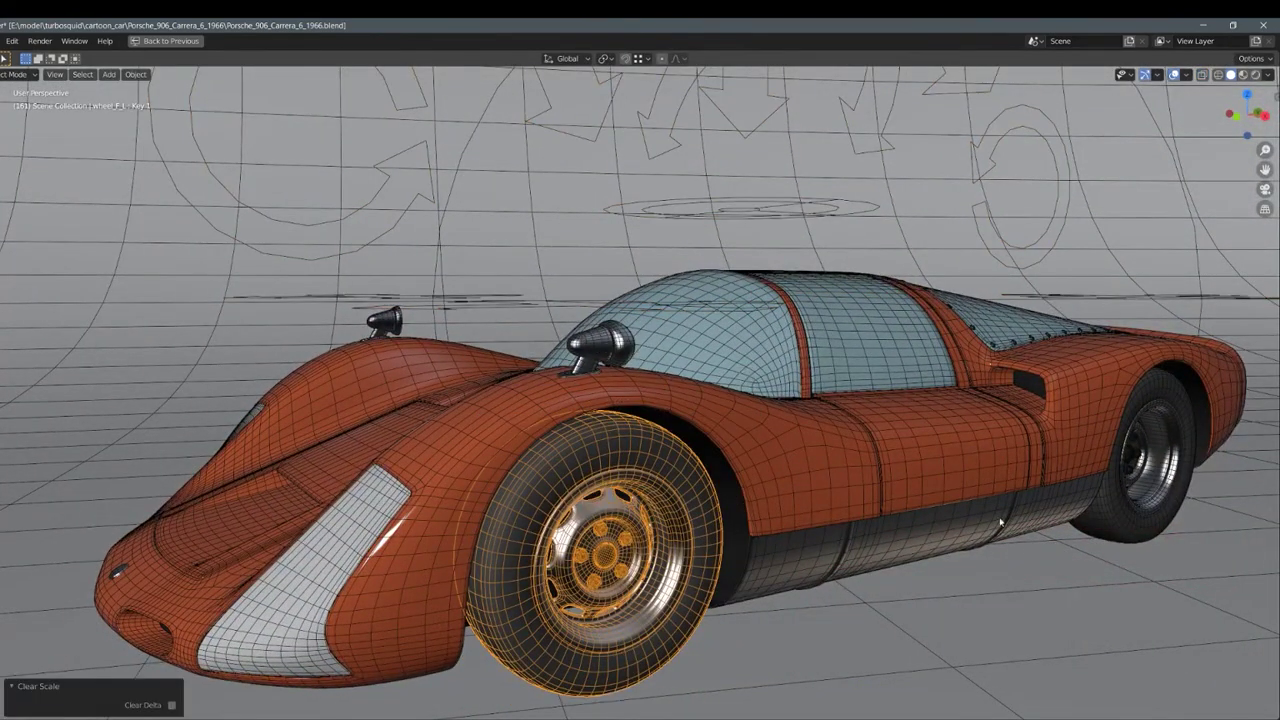
{"action": "left_click", "coordinate": [1000, 522]}
{"action": "mouse_move", "coordinate": [1000, 522]}
{"action": "middle_mouse_down"}
{"action": "mouse_move", "coordinate": [743, 384]}
{"action": "mouse_move", "coordinate": [770, 339]}
{"action": "mouse_move", "coordinate": [500, 347]}
{"action": "mouse_move", "coordinate": [1120, 324]}
{"action": "mouse_move", "coordinate": [624, 399]}
{"action": "middle_mouse_up"}
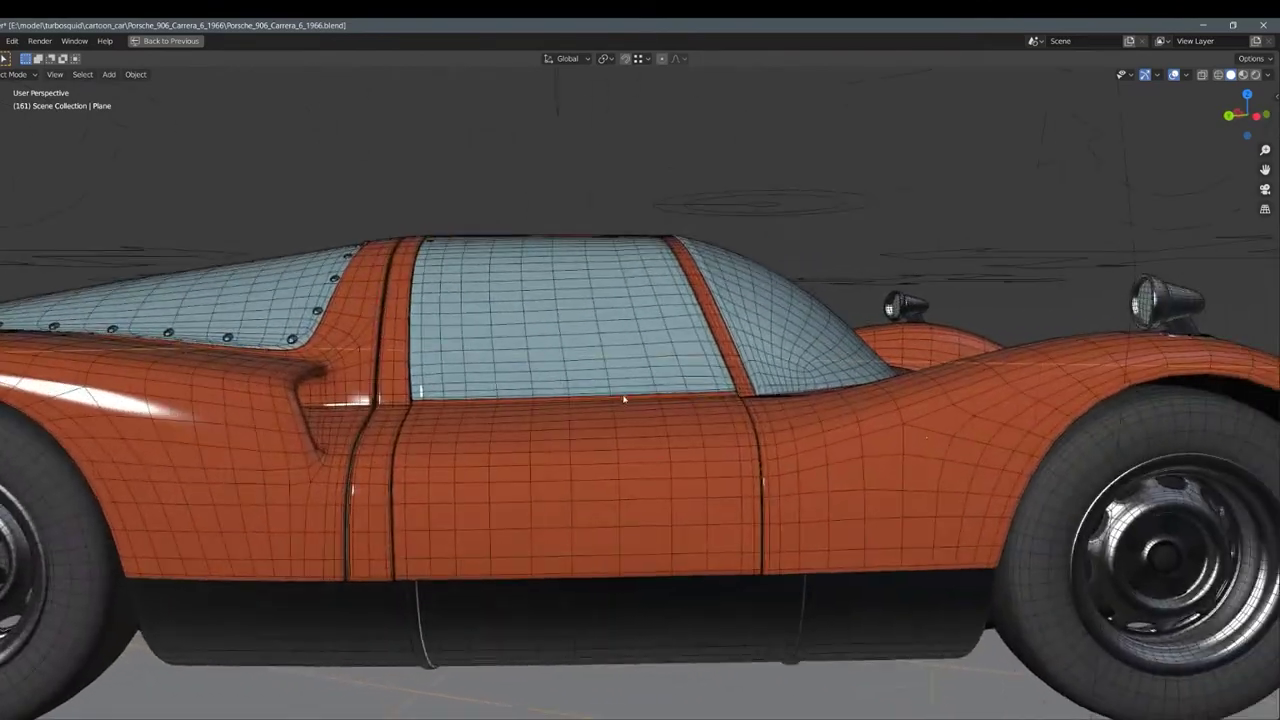
- Zoom into the cabin through the door opening to view the red seats, steering wheel and dashboard
{"action": "middle_click_drag", "start_coordinate": [856, 416], "coordinate": [617, 393]}
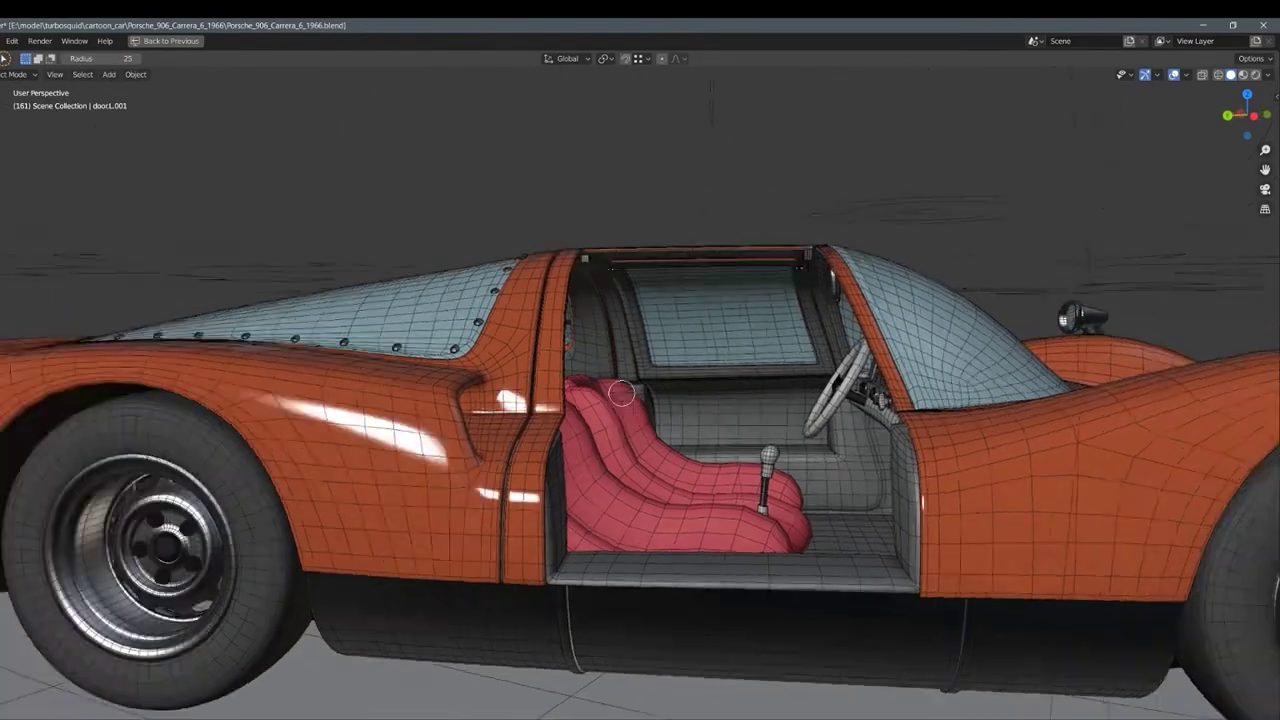
{"action": "scroll", "coordinate": [617, 393], "scroll_direction": "up", "scroll_amount": 3}
{"action": "scroll", "coordinate": [617, 393], "scroll_direction": "up", "scroll_amount": 3}
{"action": "scroll", "coordinate": [620, 395], "scroll_direction": "up", "scroll_amount": 2}
{"action": "scroll", "coordinate": [621, 395], "scroll_direction": "down", "scroll_amount": 2}
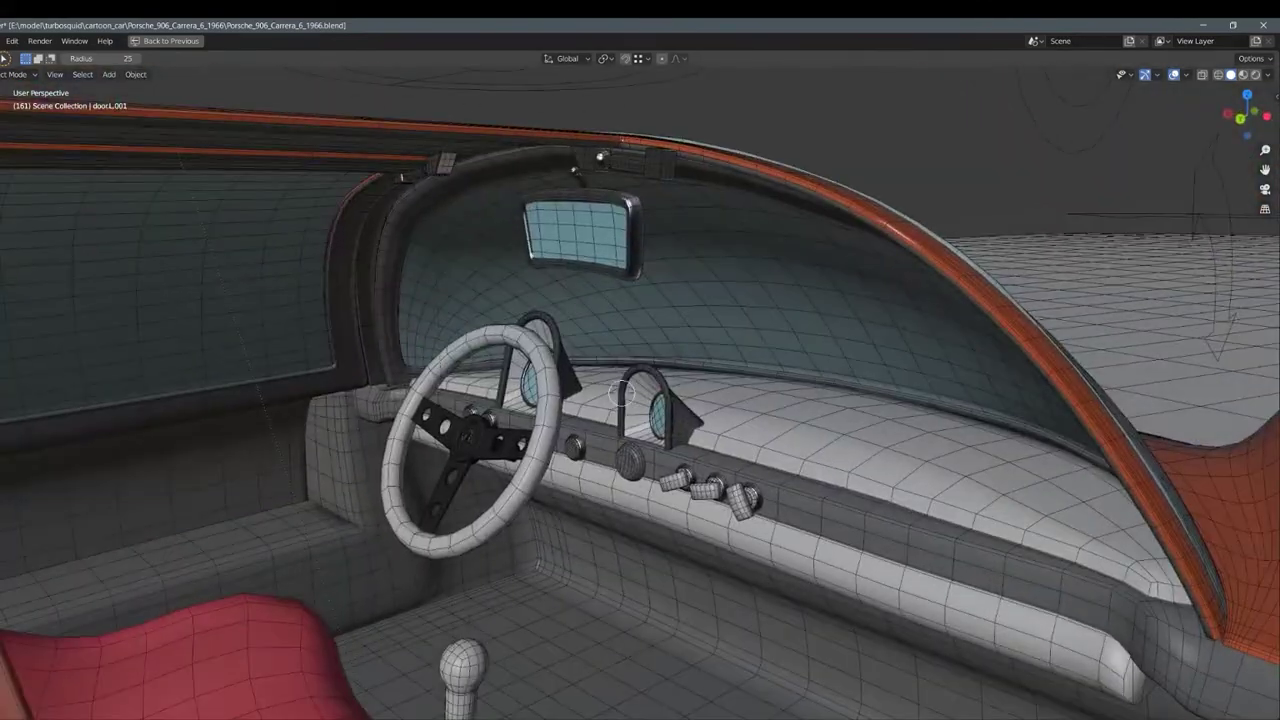
{"action": "middle_click_drag", "start_coordinate": [621, 395], "coordinate": [625, 397]}
{"action": "scroll", "coordinate": [621, 392], "scroll_direction": "up", "scroll_amount": 4}
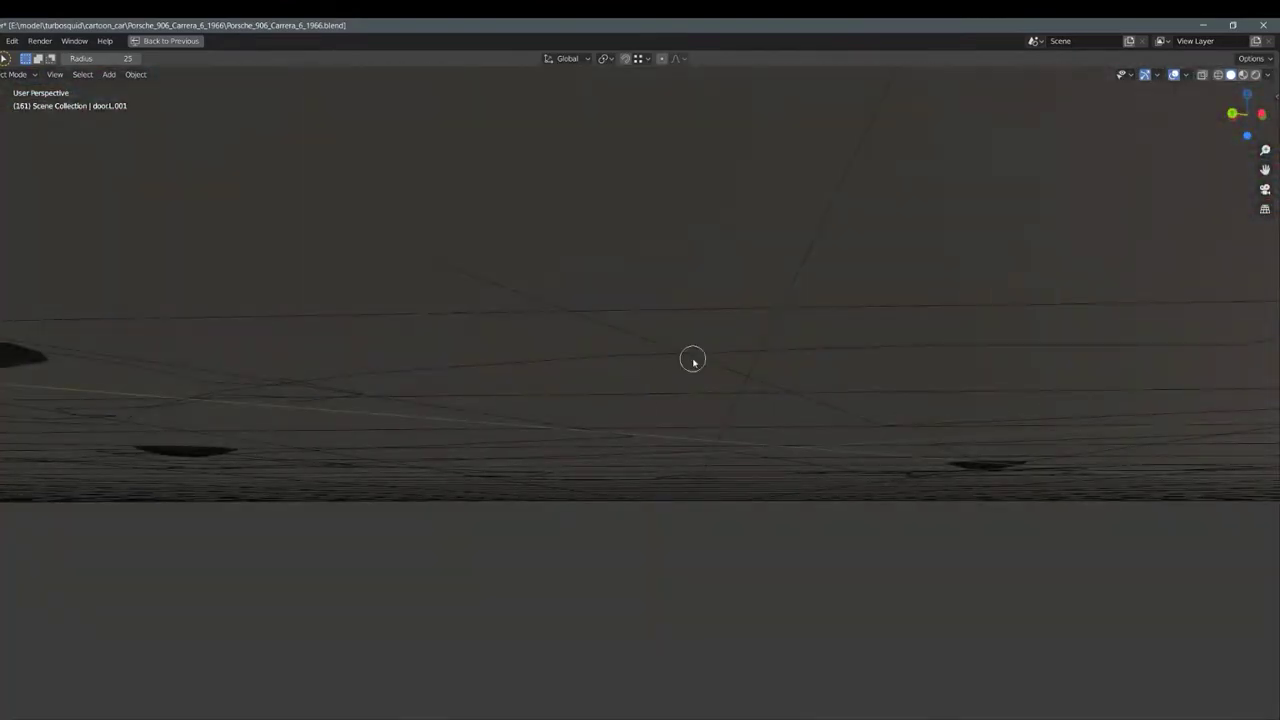